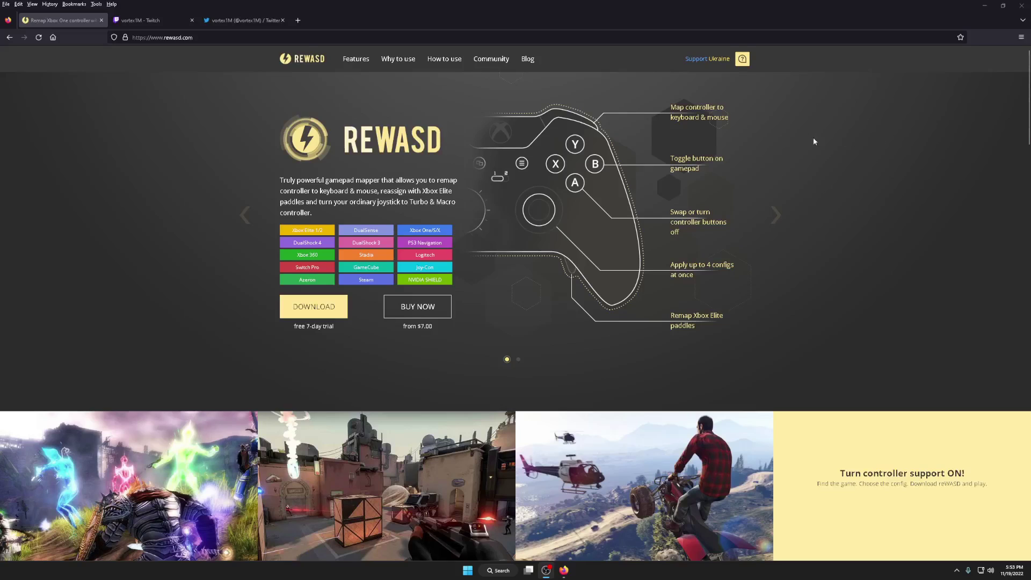
- Switch Firefox to the streamer's offline Twitch channel tab
{"action": "left_click", "coordinate": [144, 20]}
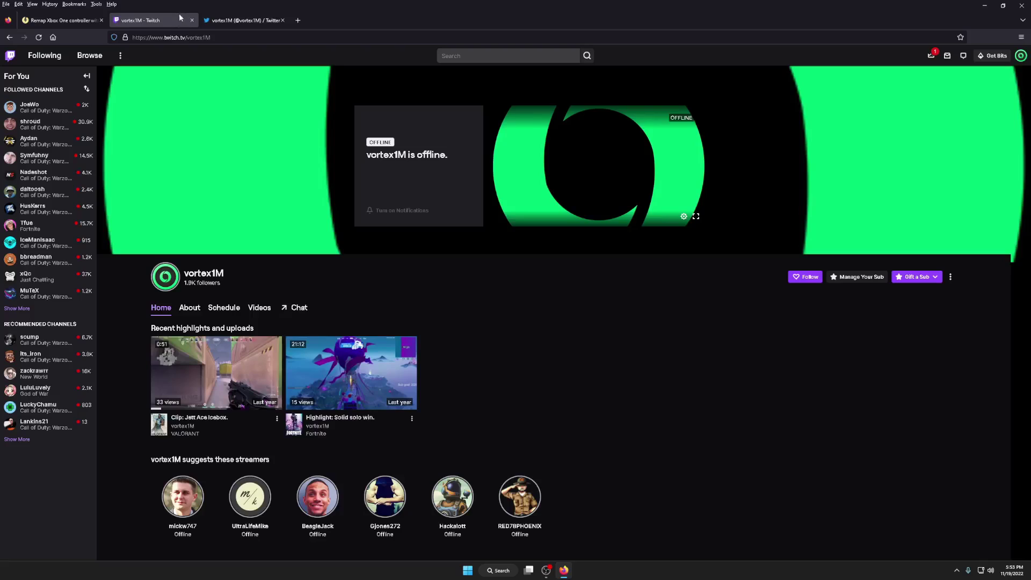
- Glance at the streamer's Twitter profile, then go back to the reWASD homepage tab
{"action": "left_click", "coordinate": [239, 21]}
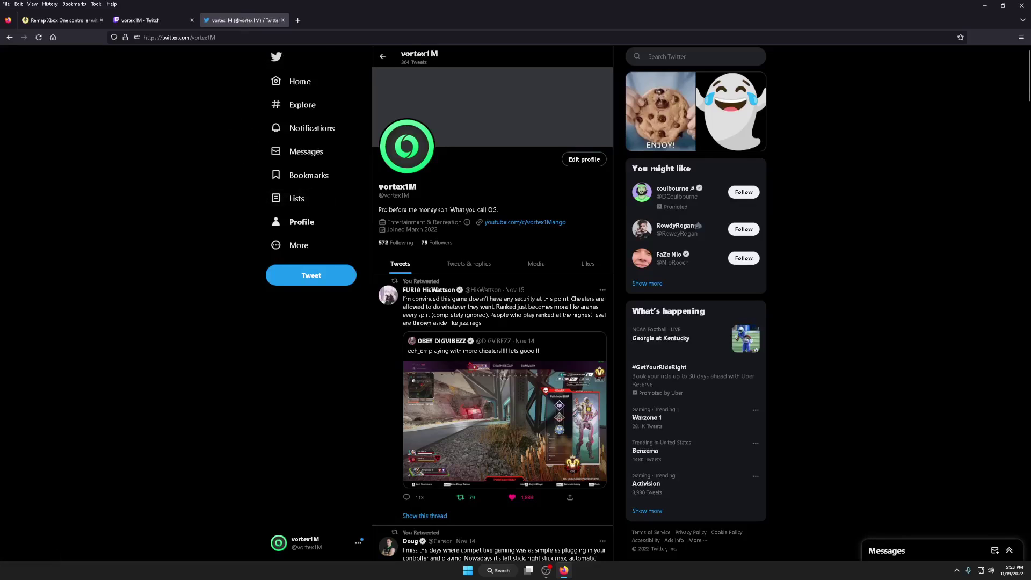
{"action": "key", "text": "ctrl+Tab"}
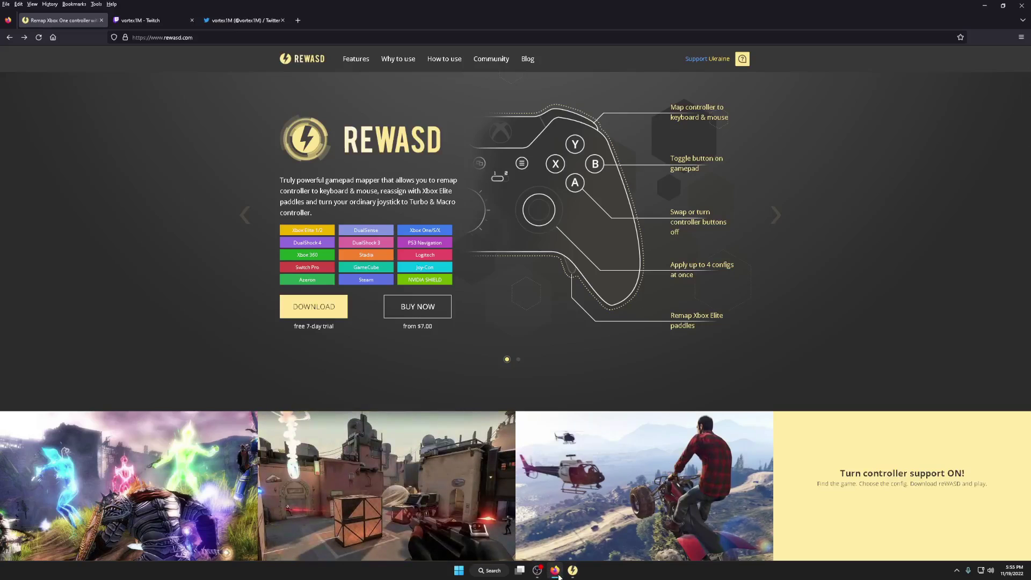
- Load the Warzone config page by pasting its link into the address bar
{"action": "left_click", "coordinate": [161, 37]}
{"action": "right_click", "coordinate": [162, 38]}
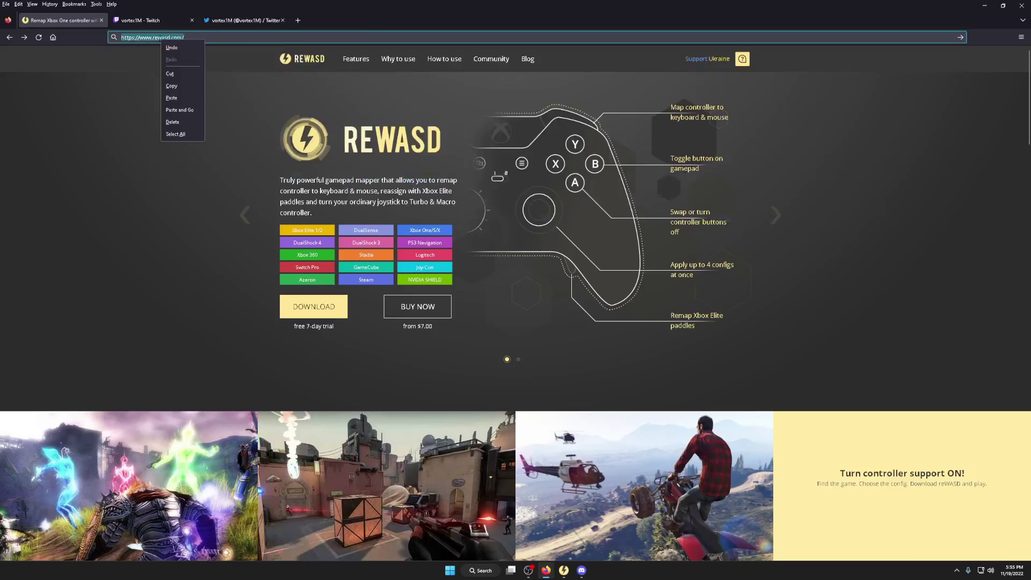
{"action": "left_click", "coordinate": [171, 98]}
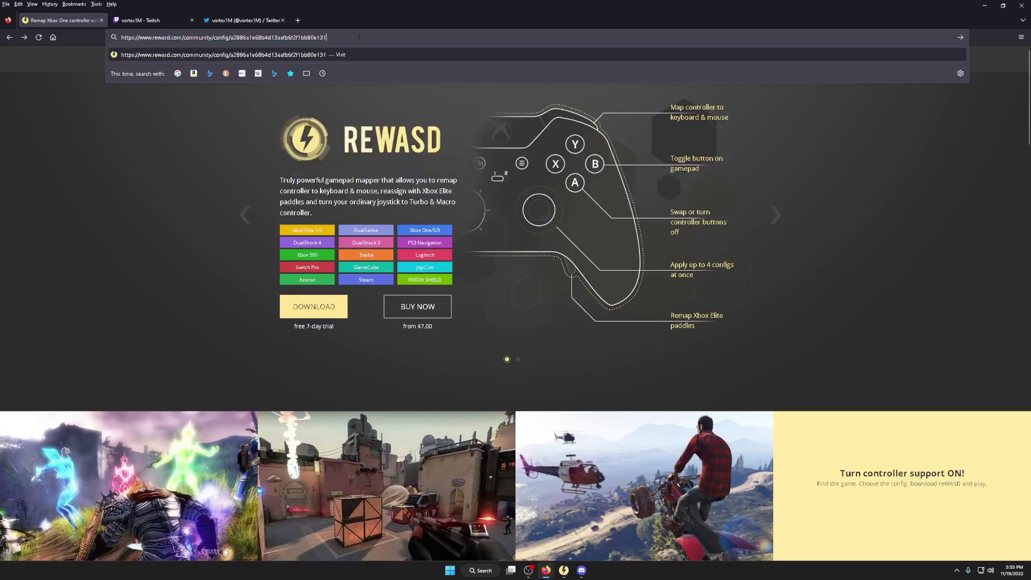
{"action": "key", "text": "Return"}
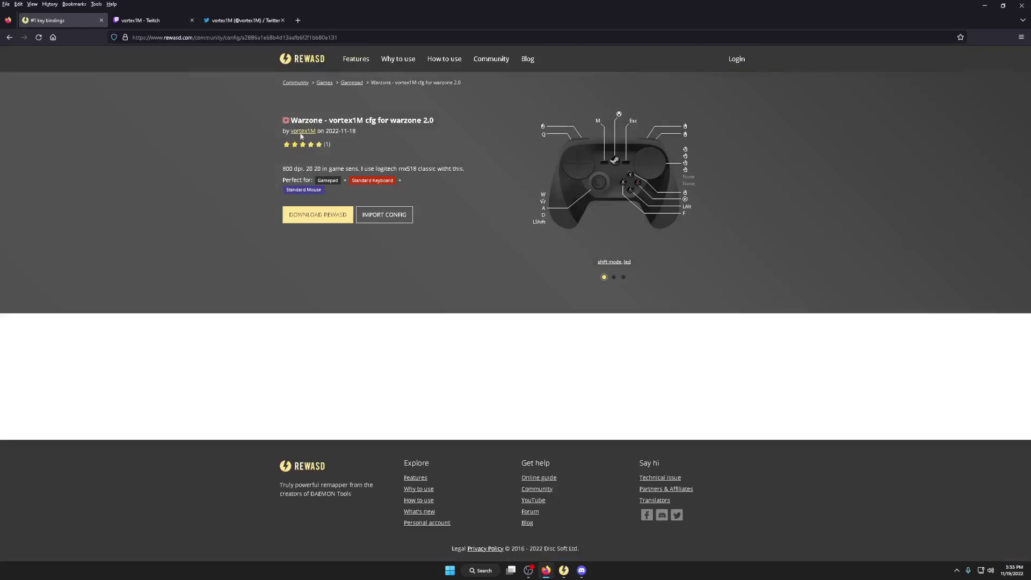
- Download reWASD and the Warzone 2.0 config, then open the .rewasd file
{"action": "left_click", "coordinate": [316, 216]}
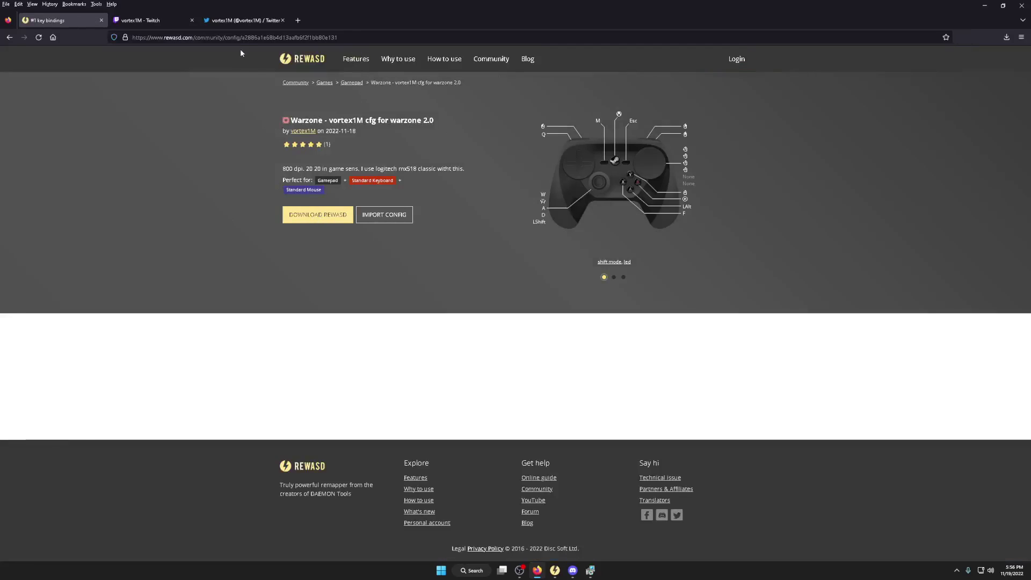
{"action": "left_click", "coordinate": [396, 223]}
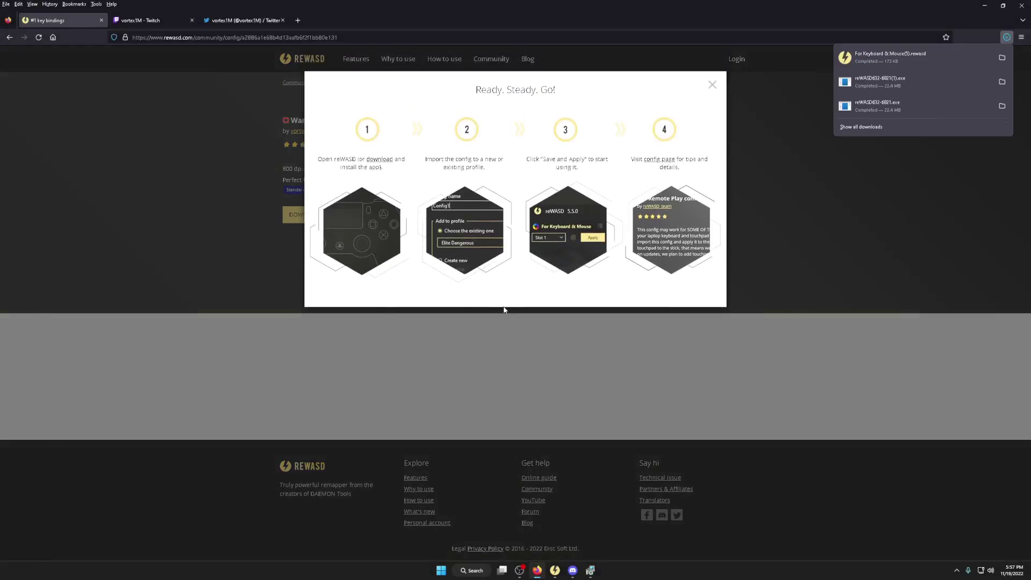
{"action": "left_click", "coordinate": [890, 59]}
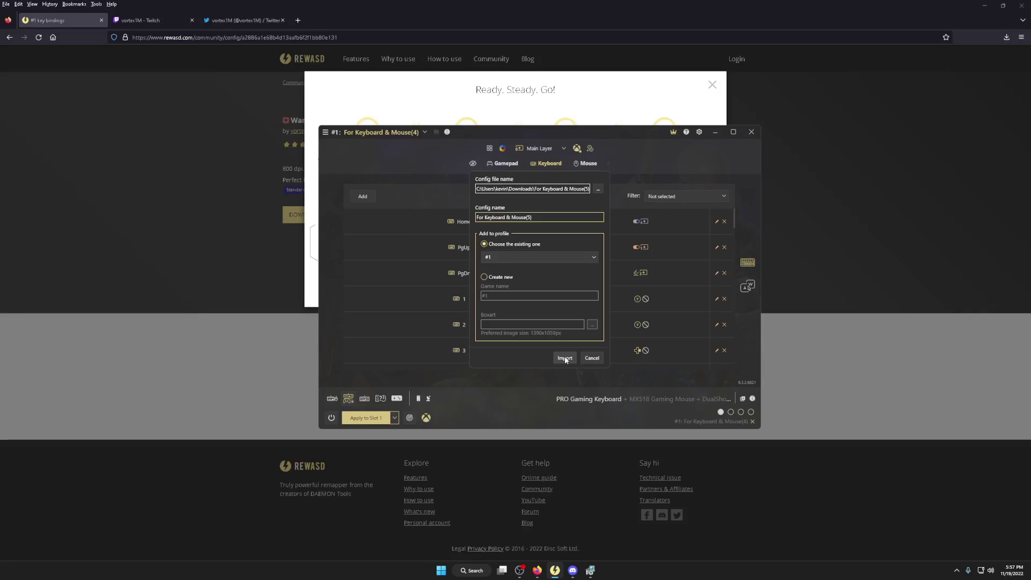
- Import the config as 'For Keyboard & Mouse(5)', apply it to Slot 1, and dismiss both warnings
{"action": "left_click", "coordinate": [565, 358]}
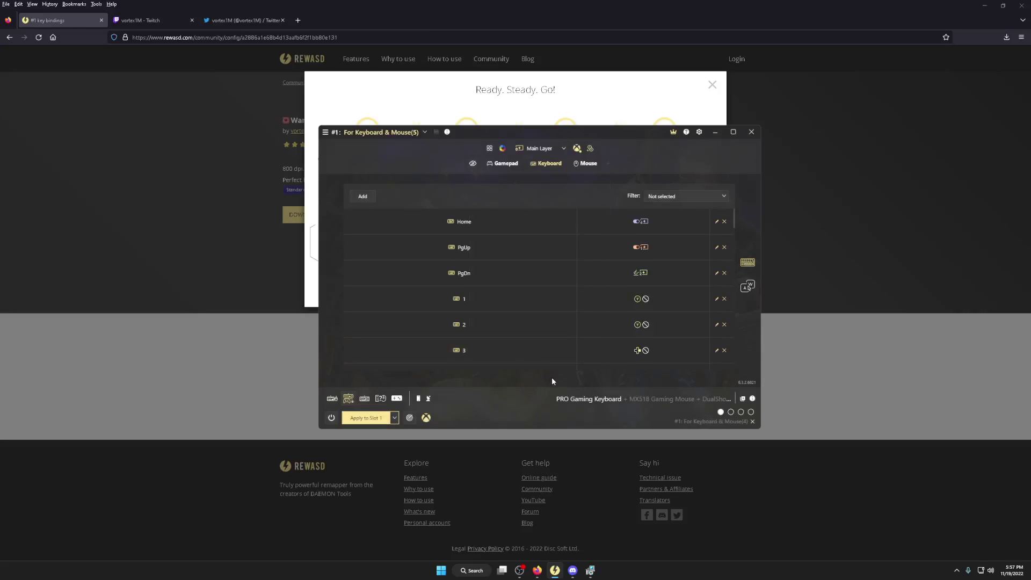
{"action": "left_click", "coordinate": [377, 419]}
{"action": "left_click", "coordinate": [542, 299]}
{"action": "left_click", "coordinate": [540, 304]}
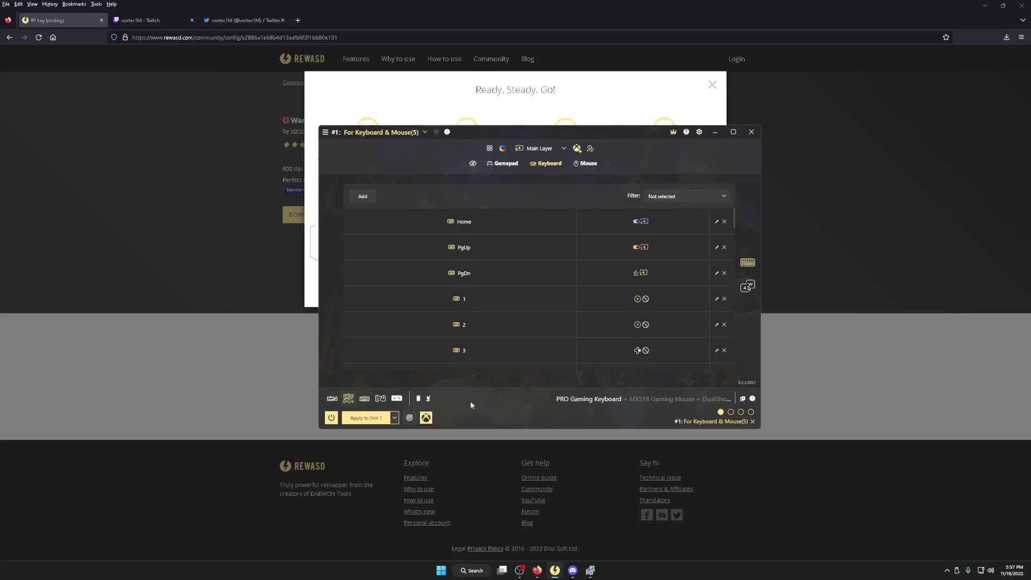
- Confirm the device group keeps PRO Gaming Keyboard and MX518 Gaming Mouse with DualShock 4
{"action": "left_click", "coordinate": [743, 400]}
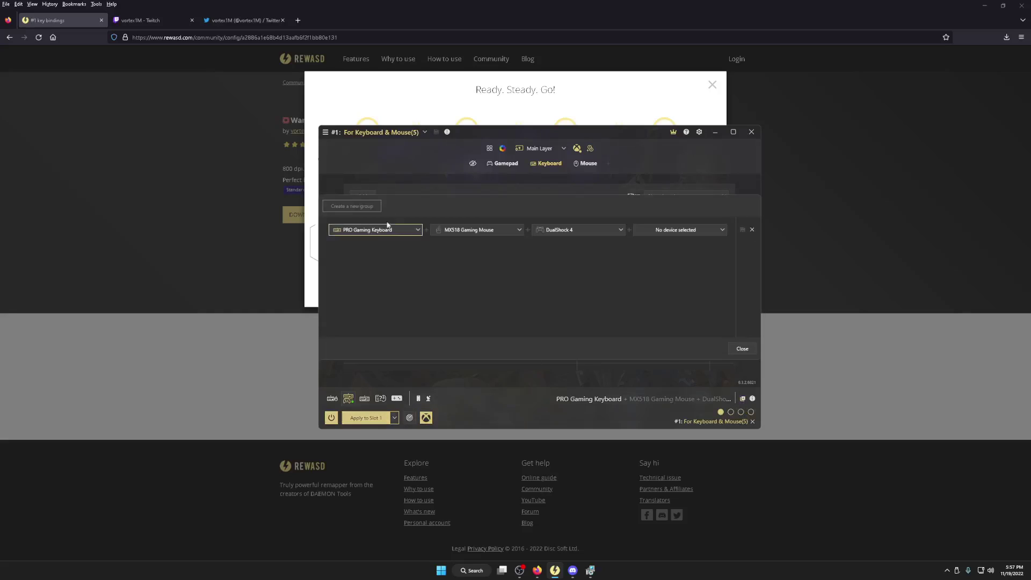
{"action": "left_click", "coordinate": [402, 231]}
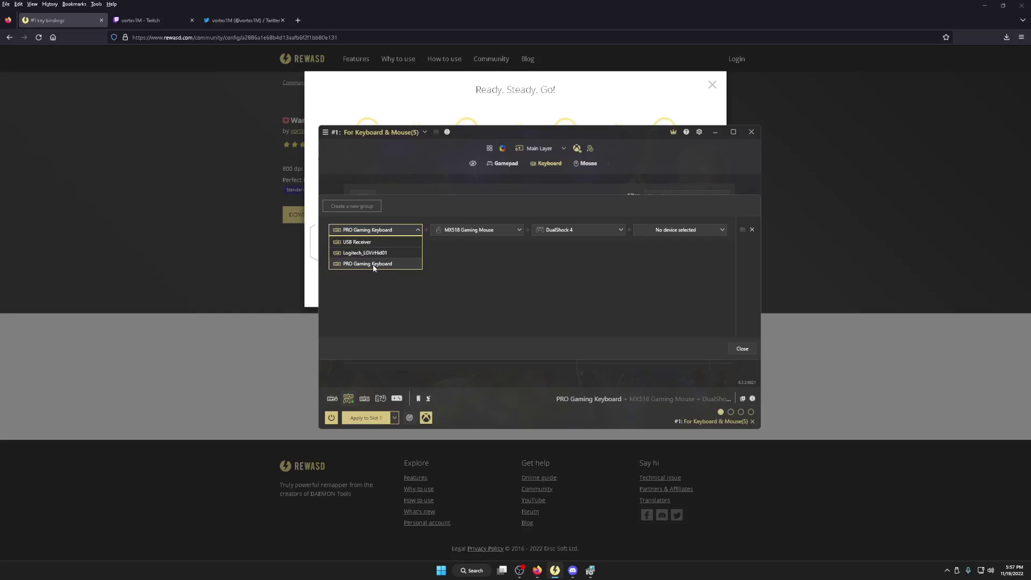
{"action": "left_click", "coordinate": [373, 265]}
{"action": "left_click", "coordinate": [470, 229]}
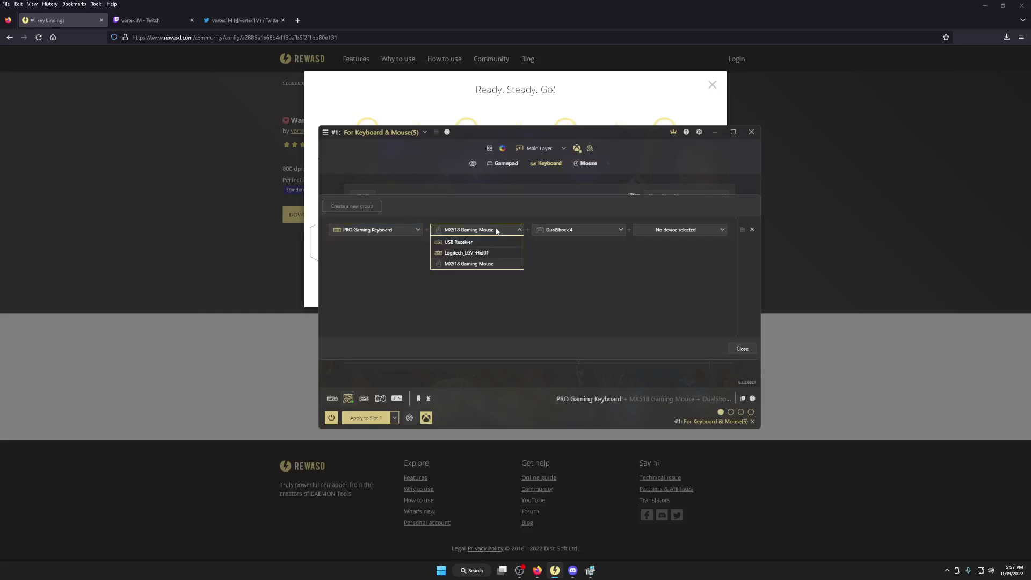
{"action": "left_click", "coordinate": [478, 265]}
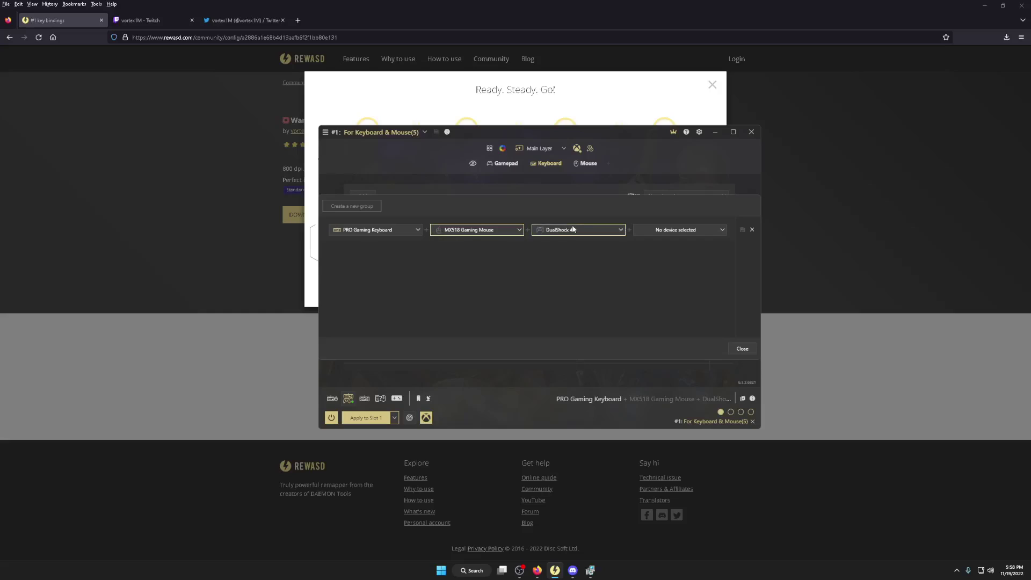
{"action": "left_click", "coordinate": [742, 349]}
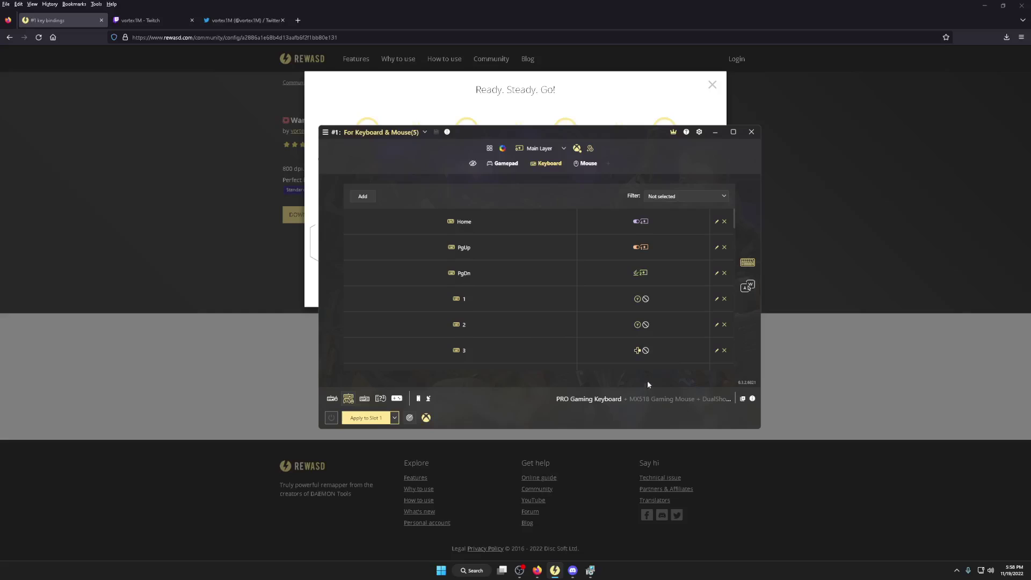
- Reapply 'For Keyboard & Mouse(5)' to Slot 1, dismissing the mouse-locked and Combo/Turbo notices
{"action": "left_click", "coordinate": [363, 417]}
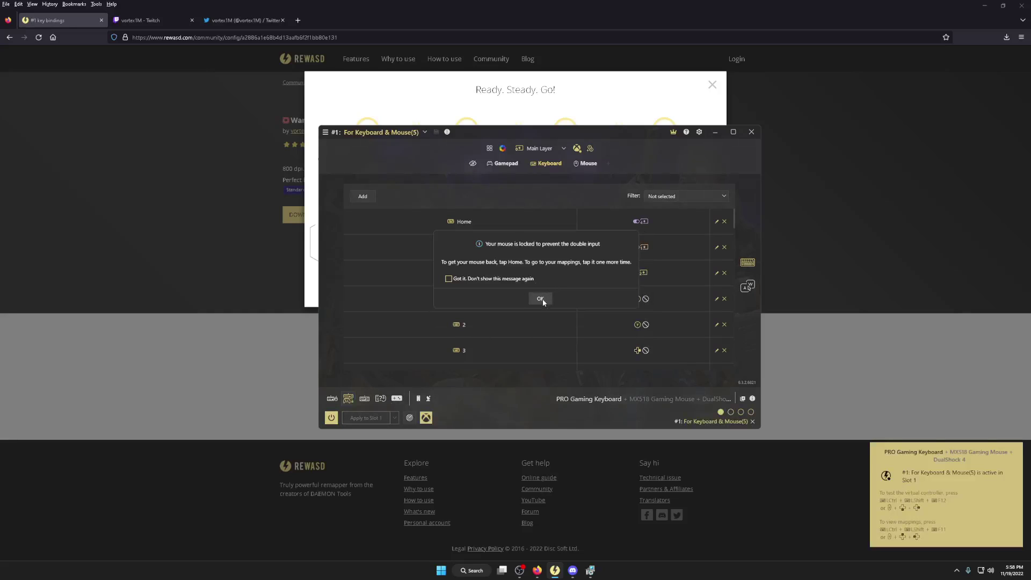
{"action": "left_click", "coordinate": [541, 299]}
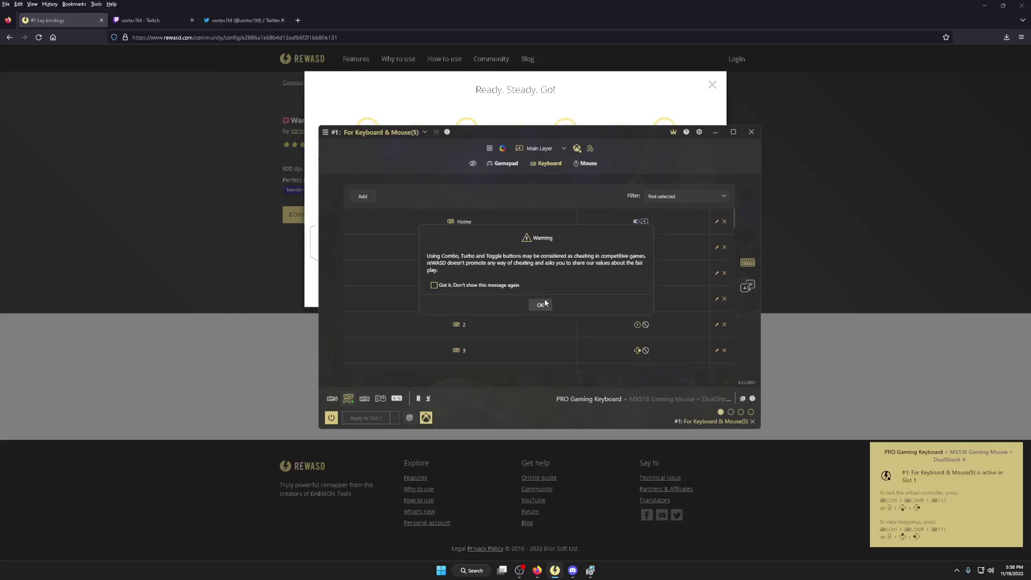
{"action": "left_click", "coordinate": [542, 304]}
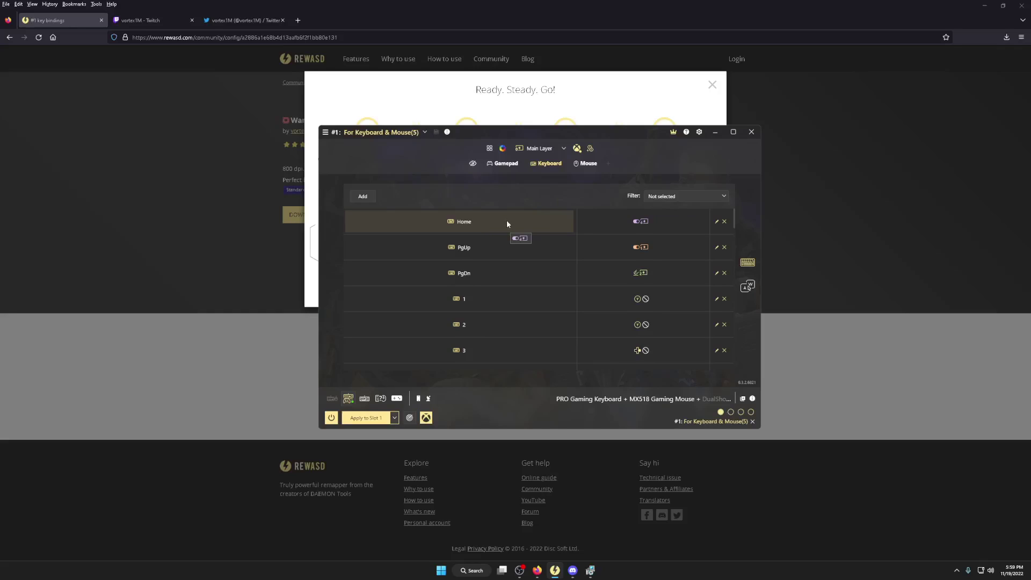
- Rework the key entries, switching the Home and Ins bindings to Del
{"action": "left_click", "coordinate": [540, 226]}
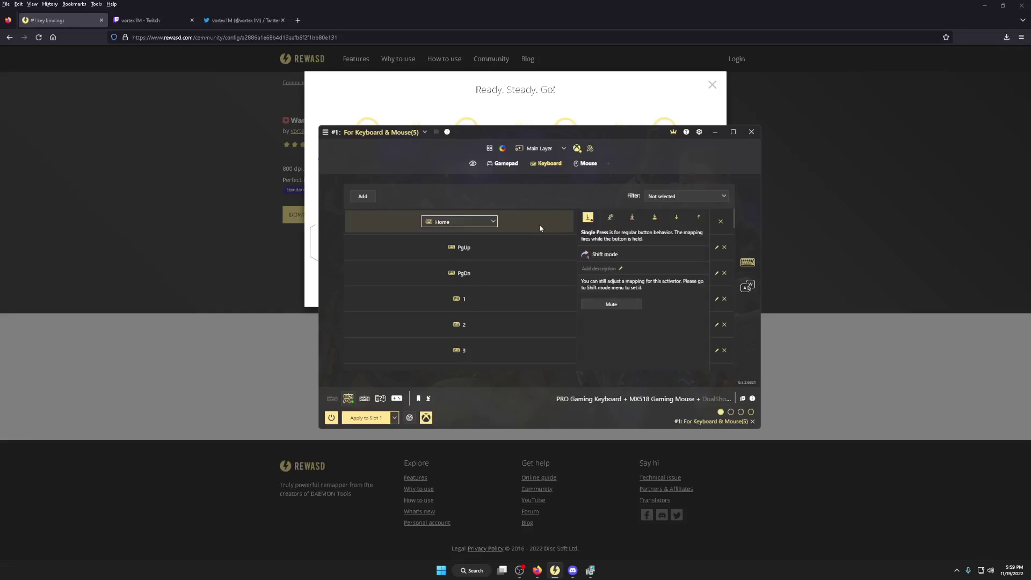
{"action": "left_click", "coordinate": [486, 222]}
{"action": "left_click", "coordinate": [451, 331]}
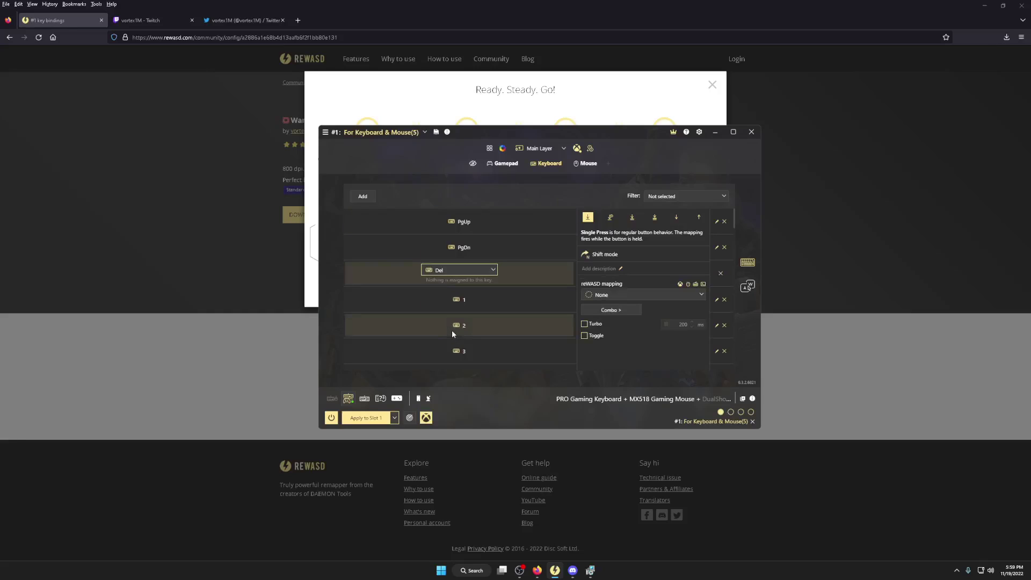
{"action": "left_click", "coordinate": [852, 202]}
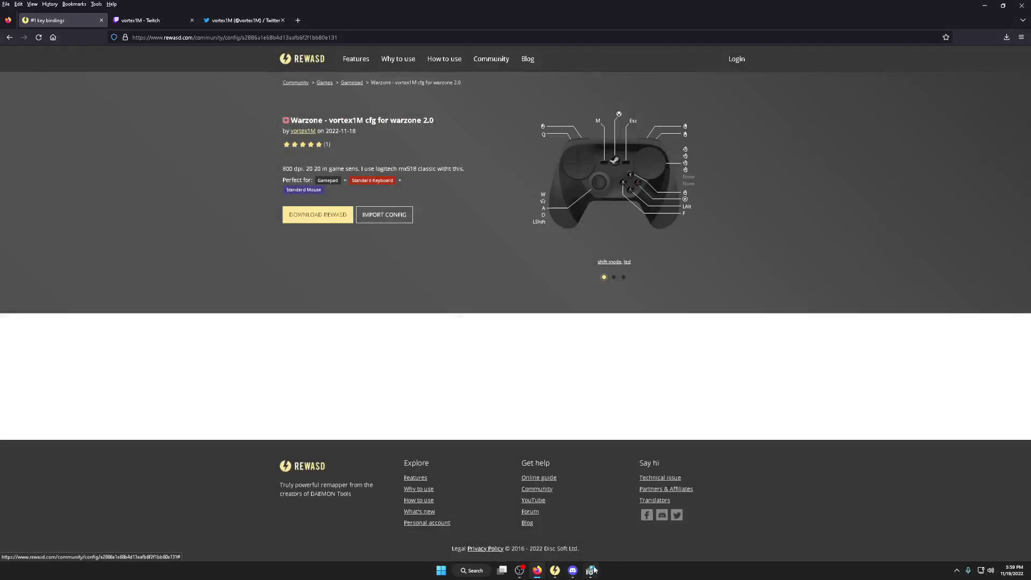
{"action": "left_click", "coordinate": [556, 571]}
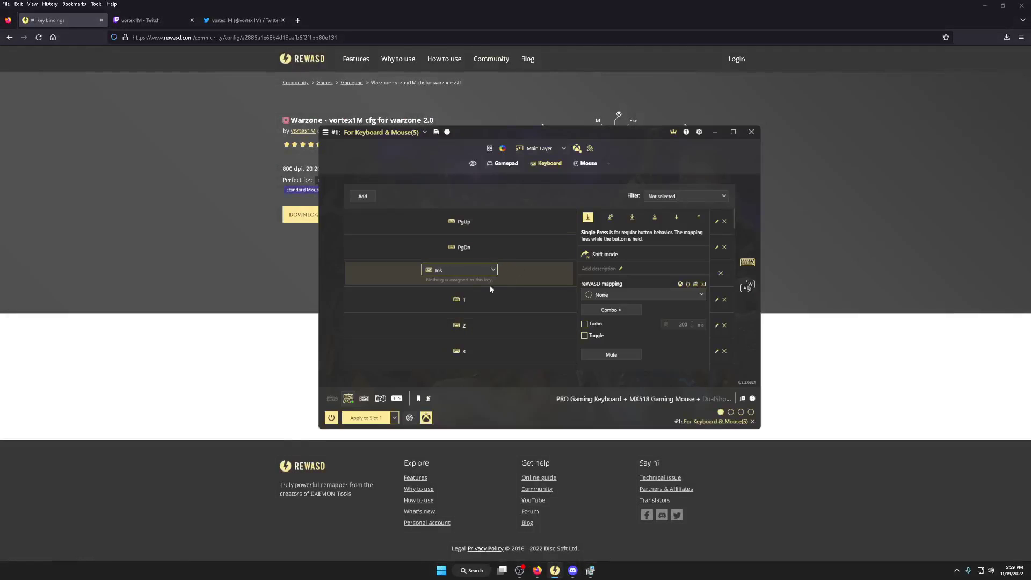
{"action": "scroll", "coordinate": [484, 276], "scroll_direction": "up", "scroll_amount": 1}
{"action": "left_click", "coordinate": [470, 277]}
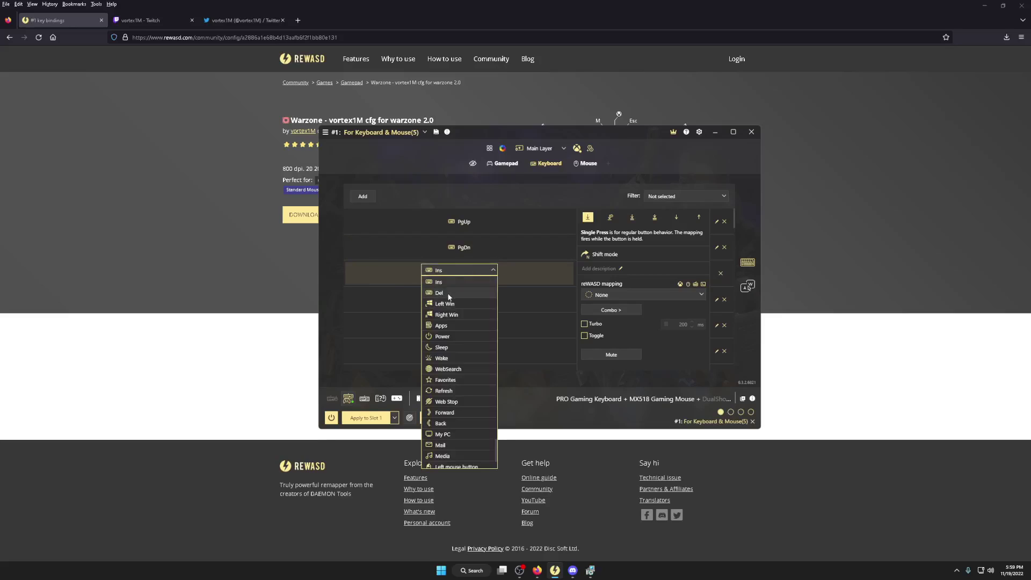
{"action": "left_click", "coordinate": [461, 291]}
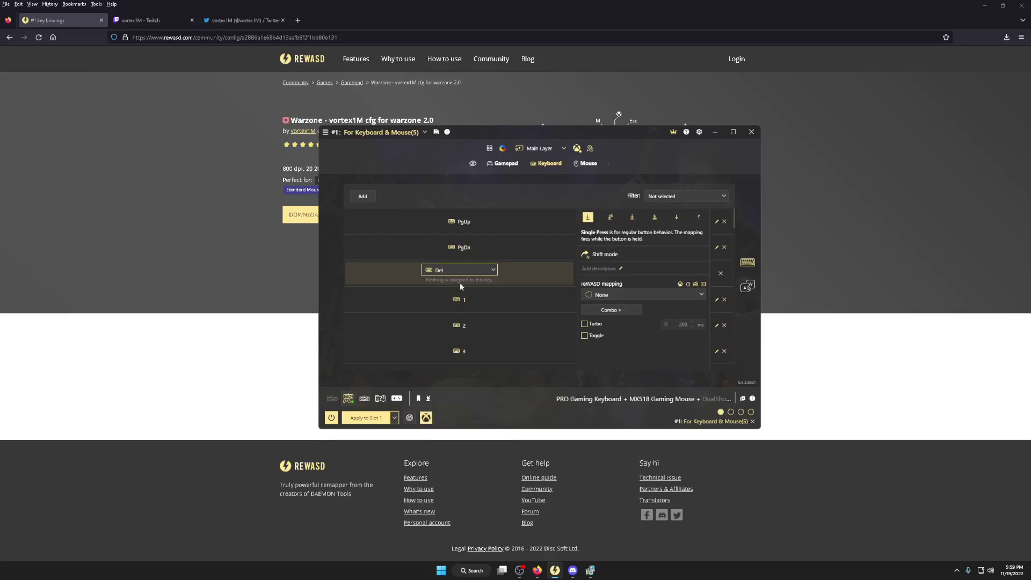
{"action": "left_click", "coordinate": [710, 169]}
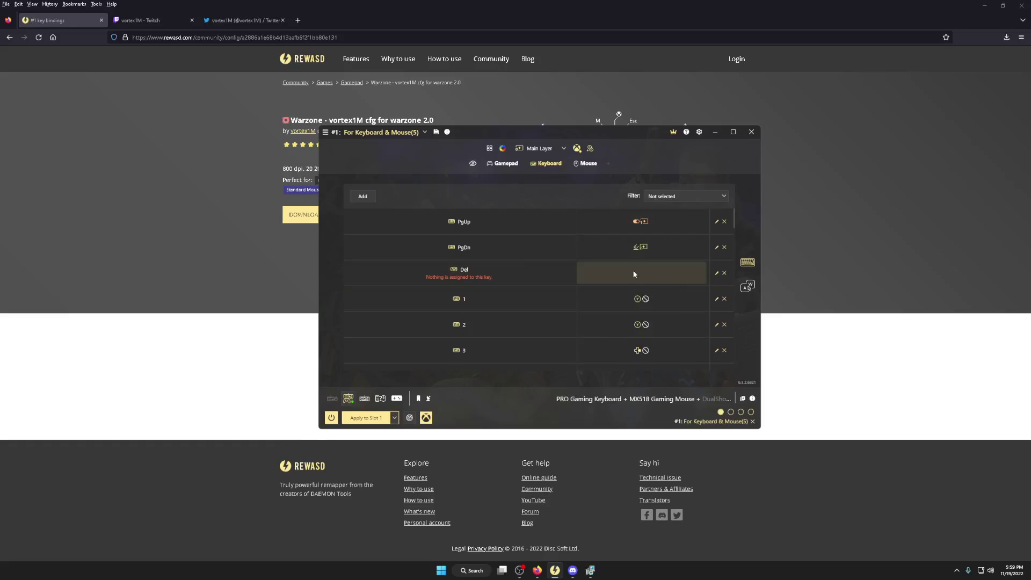
- Change the Del entry's key to Home after browsing the key list
{"action": "left_click", "coordinate": [477, 278]}
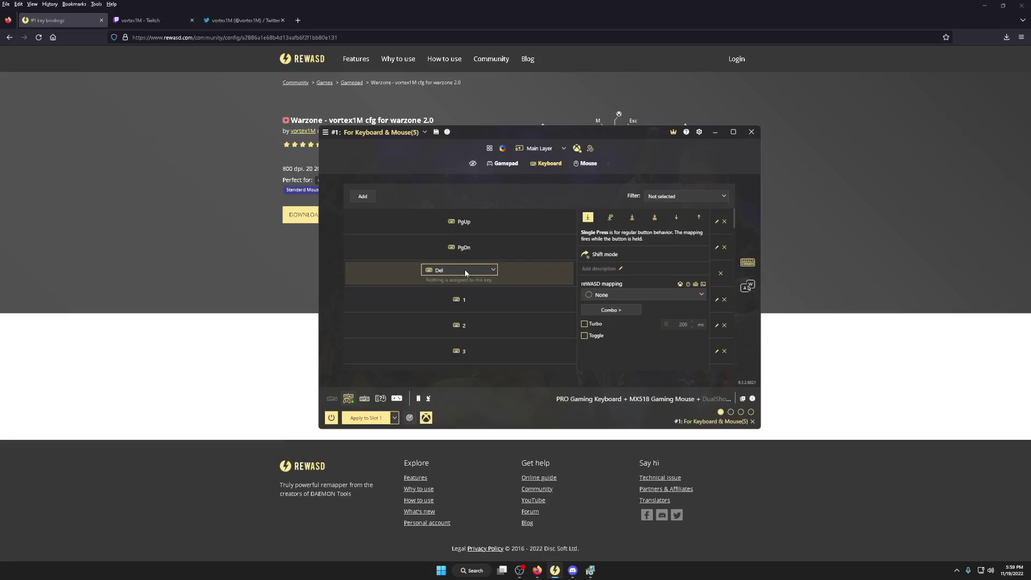
{"action": "left_click", "coordinate": [465, 272]}
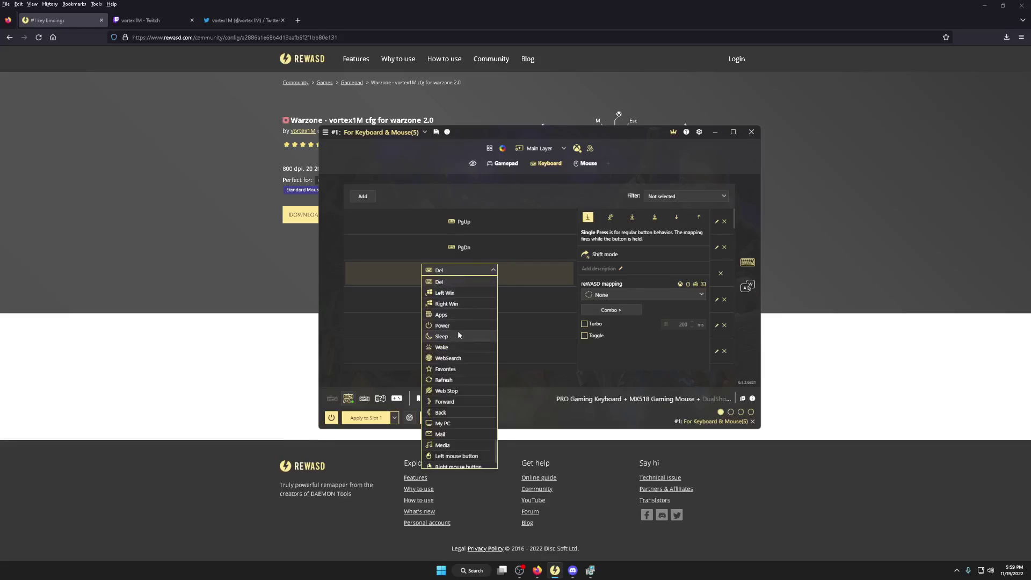
{"action": "key", "text": "h"}
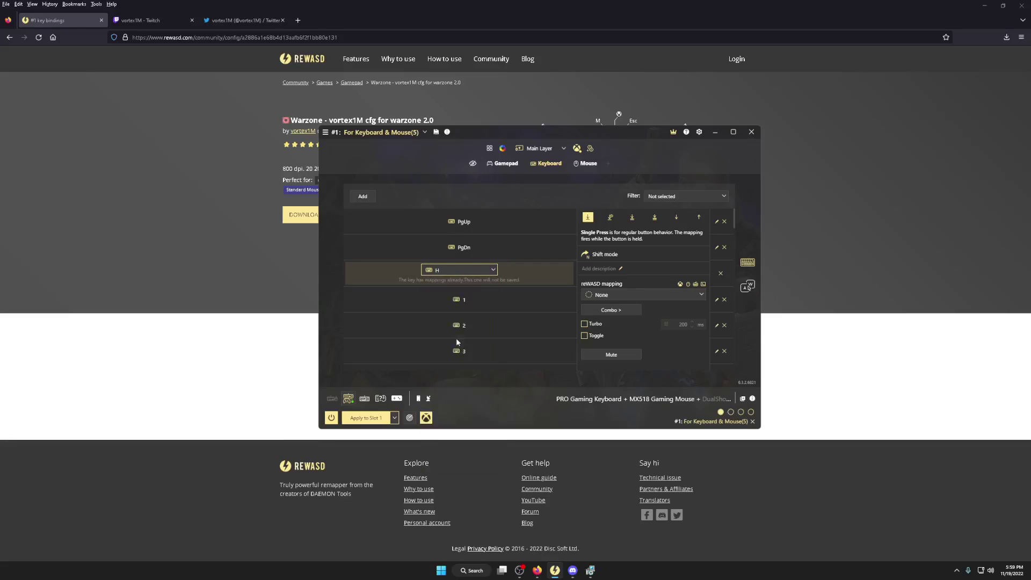
{"action": "left_click", "coordinate": [455, 270]}
{"action": "scroll", "coordinate": [456, 302], "scroll_direction": "up", "scroll_amount": 8}
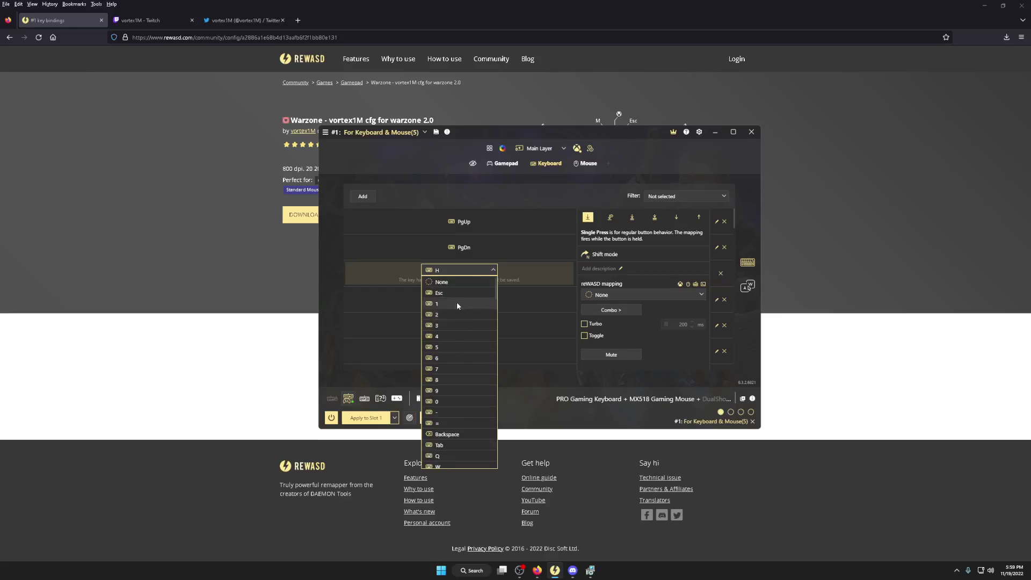
{"action": "scroll", "coordinate": [456, 408], "scroll_direction": "down", "scroll_amount": 20}
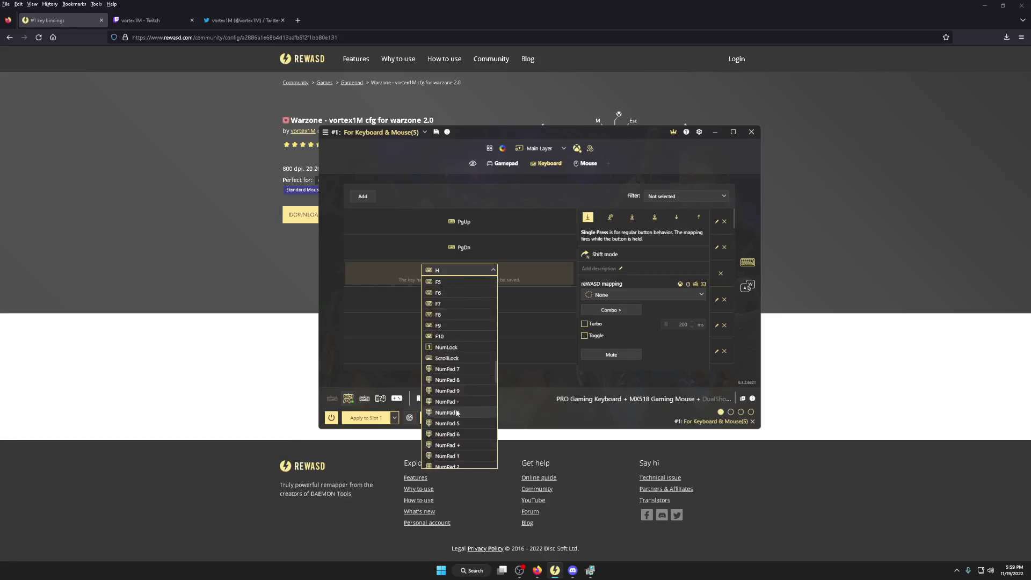
{"action": "scroll", "coordinate": [458, 410], "scroll_direction": "down", "scroll_amount": 10}
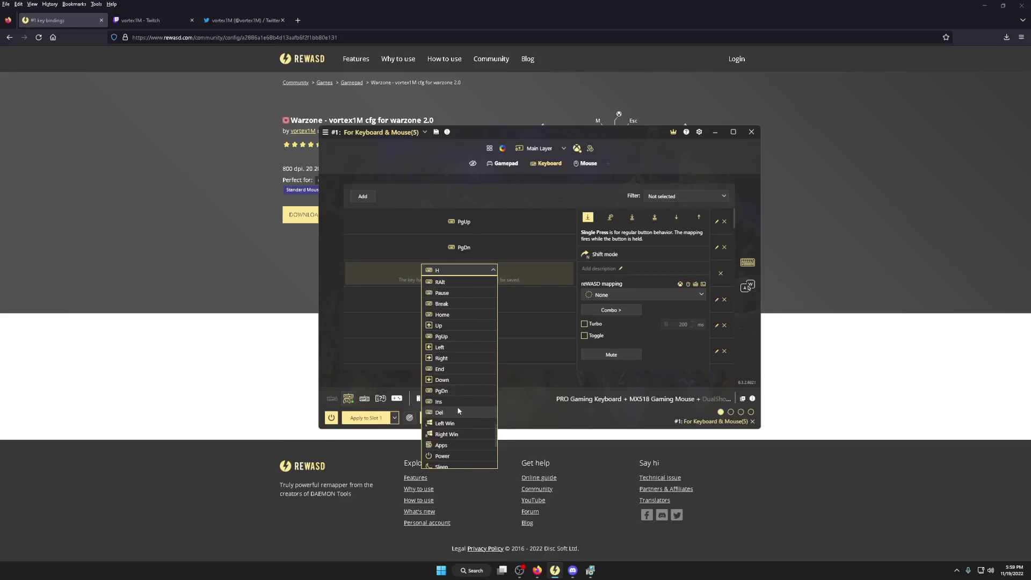
{"action": "scroll", "coordinate": [457, 410], "scroll_direction": "up", "scroll_amount": 6}
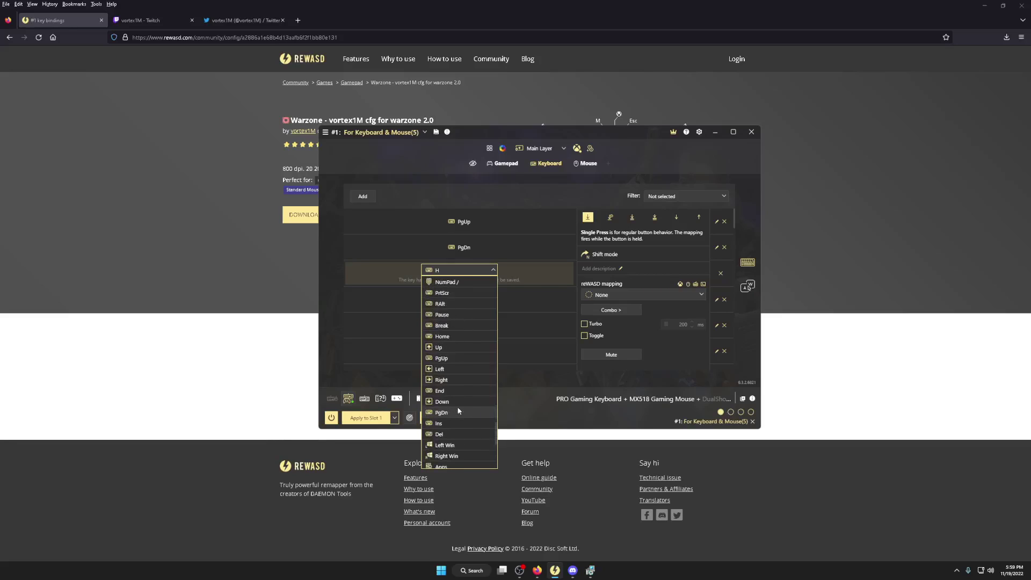
{"action": "left_click", "coordinate": [445, 369]}
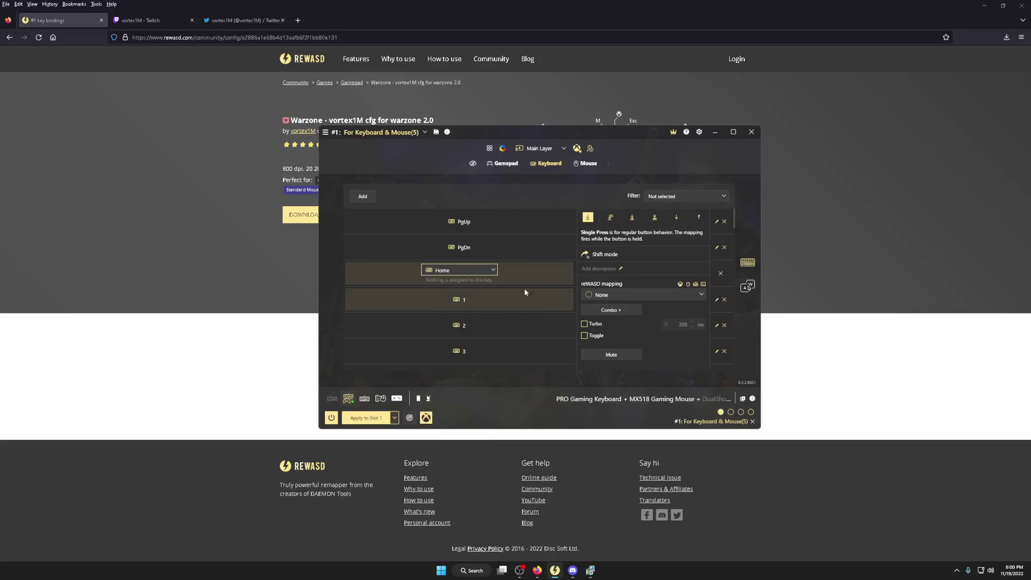
- Close the Home entry's mapping panel with no action assigned yet
{"action": "left_click", "coordinate": [854, 275]}
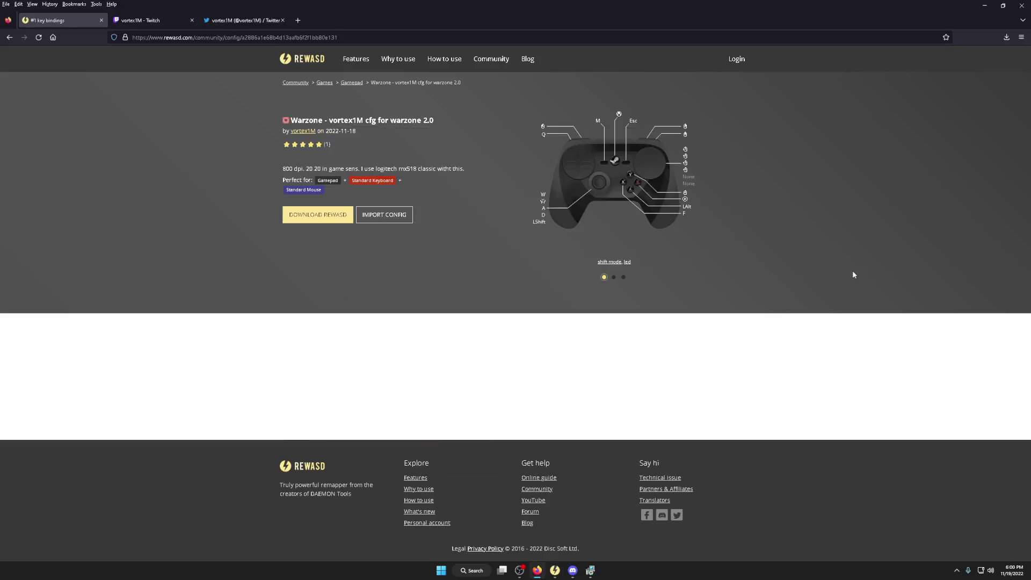
{"action": "left_click", "coordinate": [555, 570]}
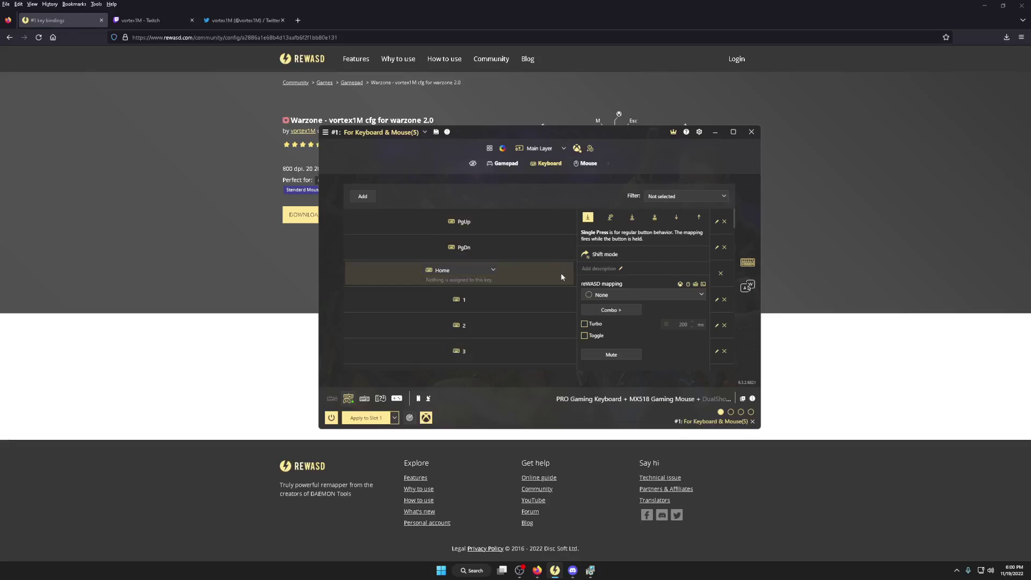
{"action": "left_click", "coordinate": [551, 282]}
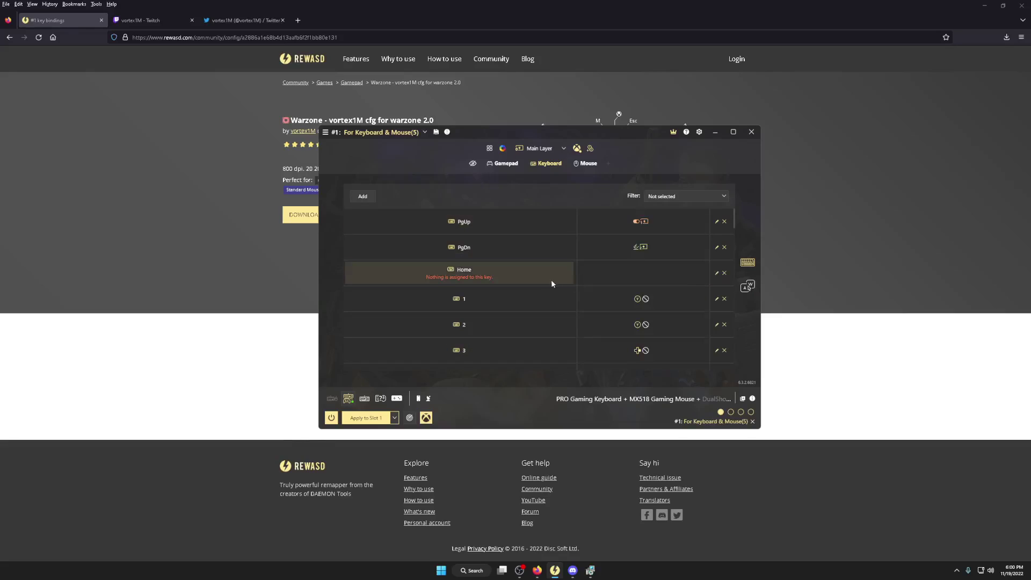
{"action": "left_click", "coordinate": [514, 275]}
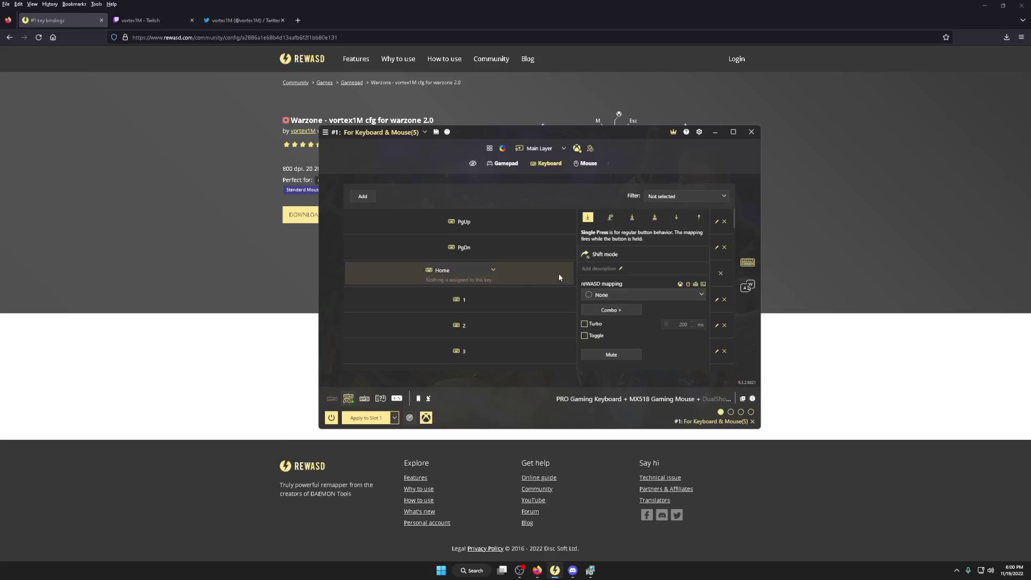
{"action": "left_click", "coordinate": [339, 275]}
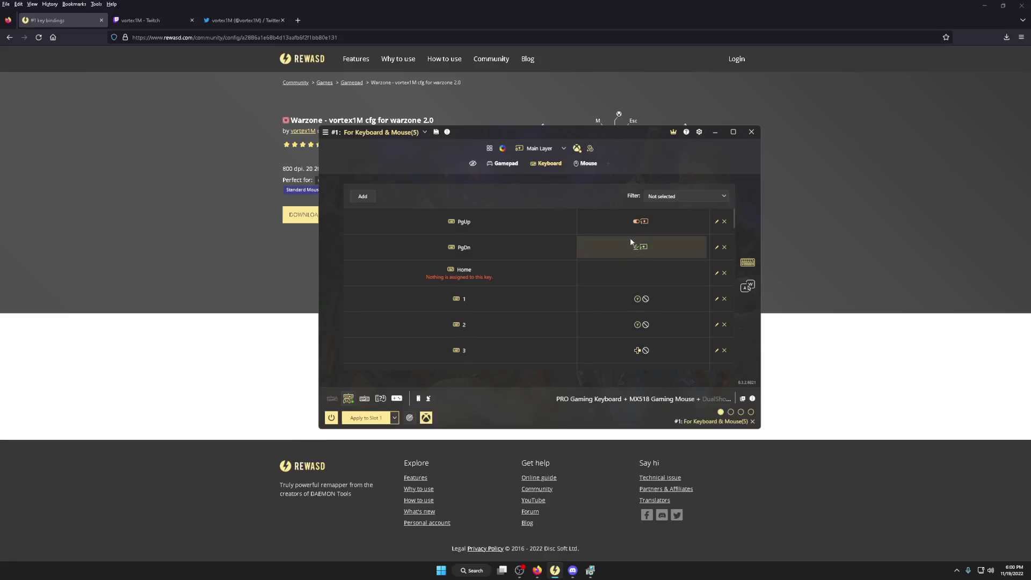
- Make Home toggle into Shift 4 Layer and apply the config to Slot 1
{"action": "left_click", "coordinate": [636, 276]}
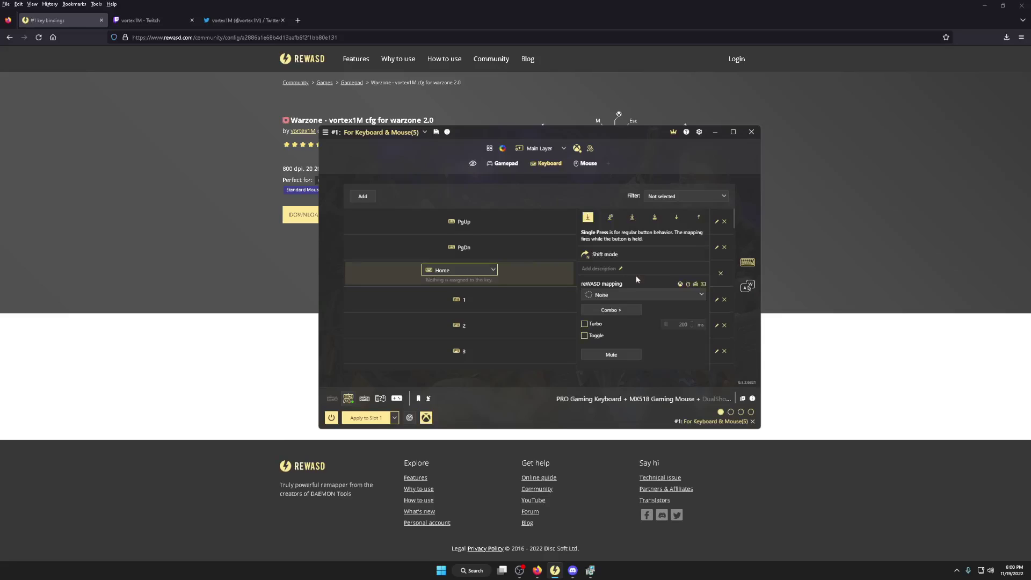
{"action": "left_click", "coordinate": [601, 257]}
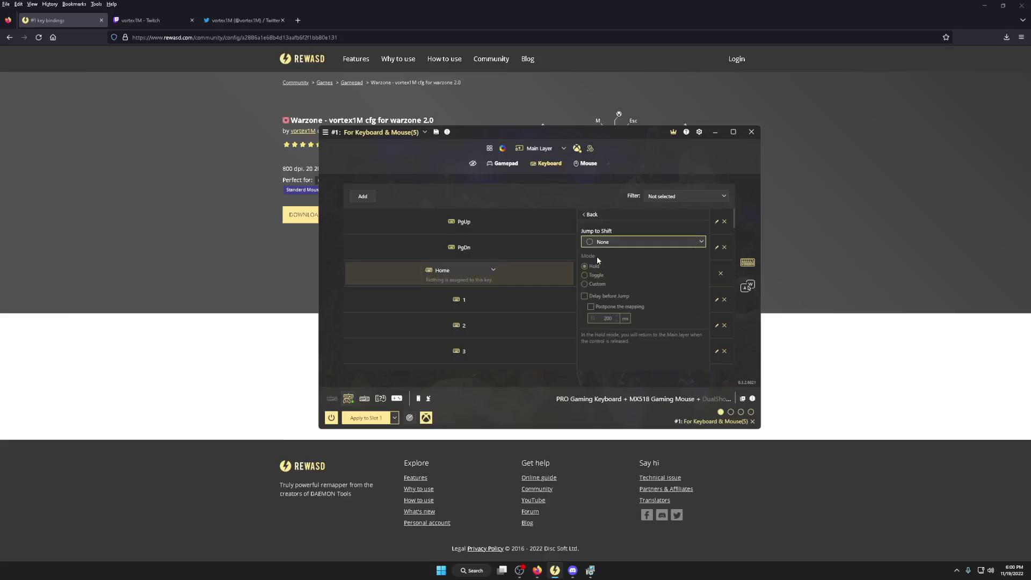
{"action": "left_click", "coordinate": [620, 242]}
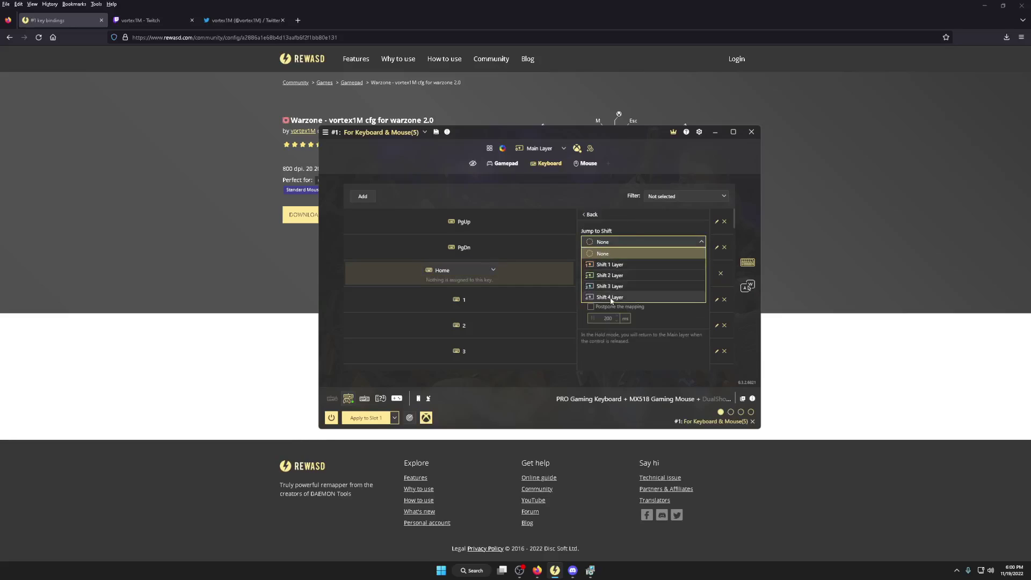
{"action": "left_click", "coordinate": [610, 298]}
{"action": "left_click", "coordinate": [585, 275]}
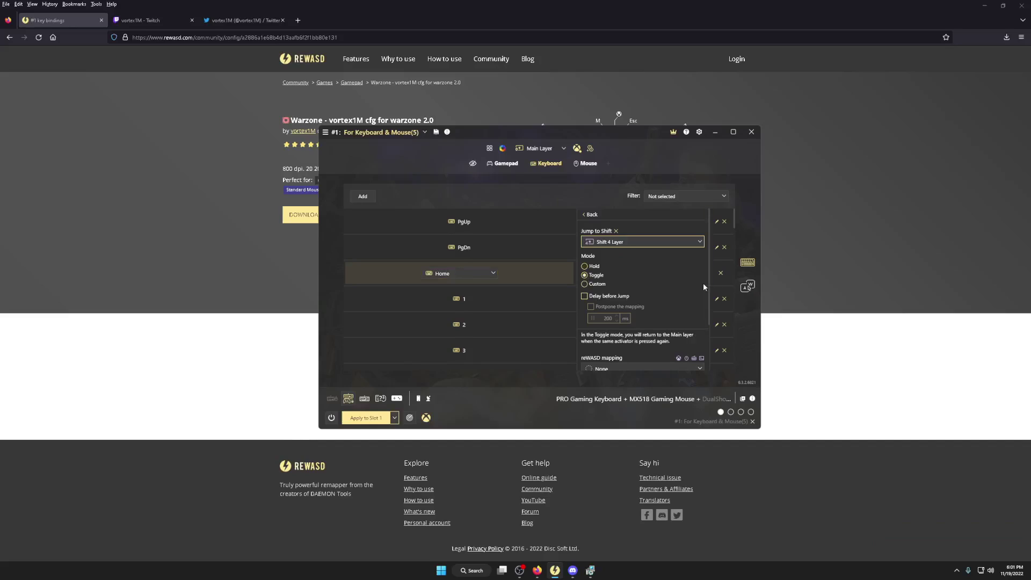
{"action": "left_click", "coordinate": [750, 342]}
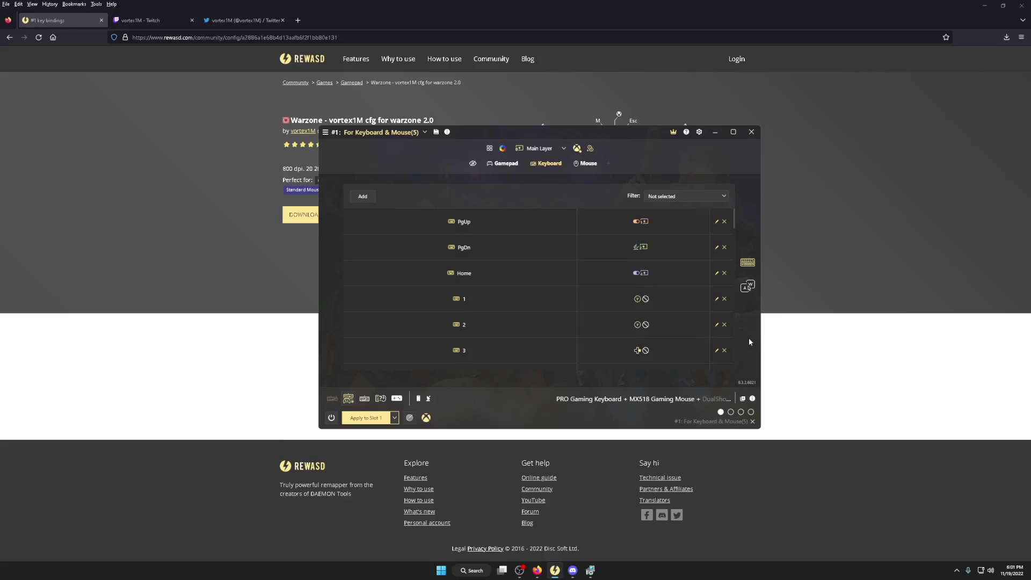
{"action": "left_click", "coordinate": [371, 419]}
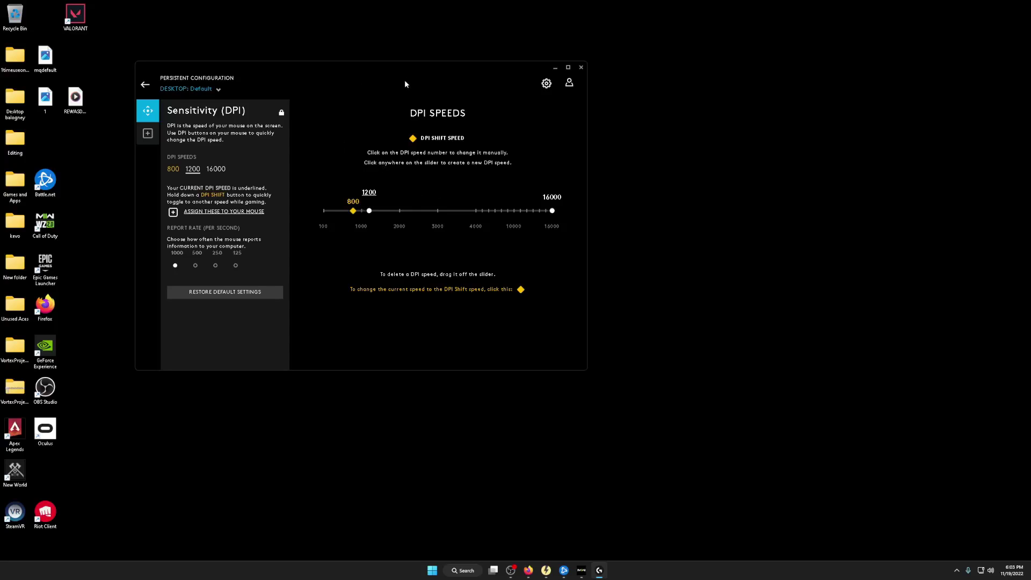
- Check the 800 and 16000 DPI speeds in Logitech Gaming Software, then minimize it
{"action": "left_click", "coordinate": [353, 211]}
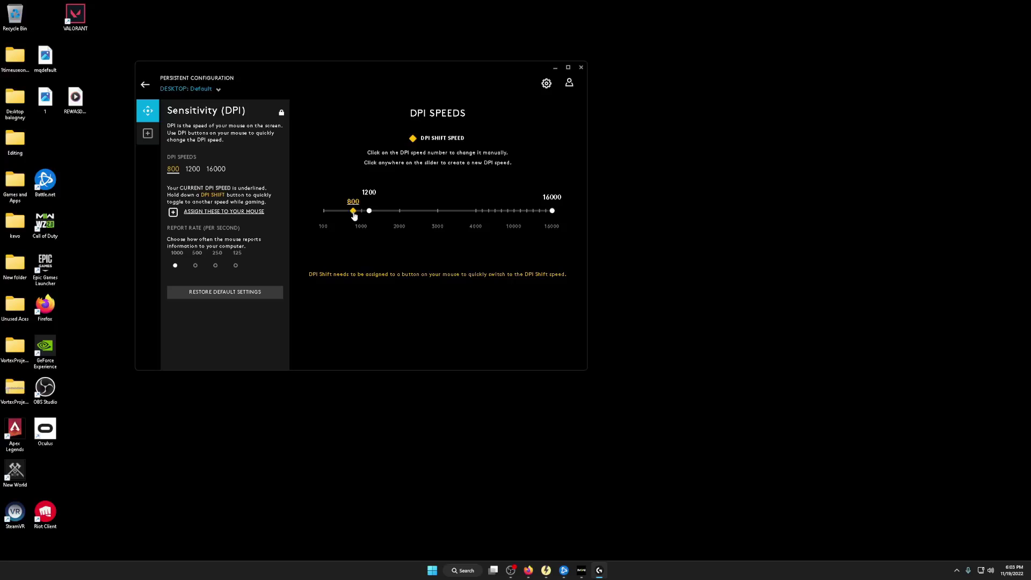
{"action": "left_click", "coordinate": [553, 213]}
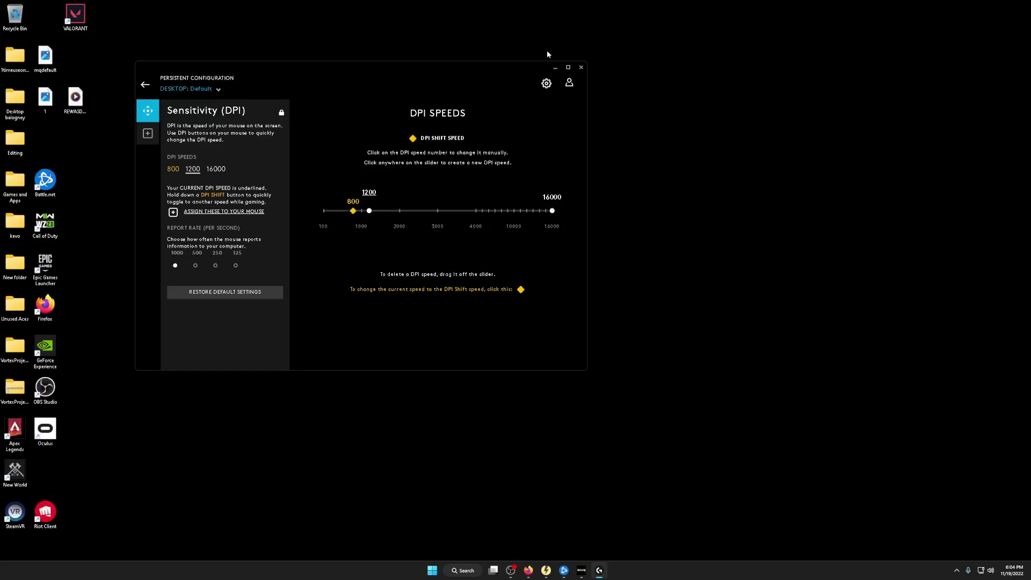
{"action": "left_click", "coordinate": [560, 69]}
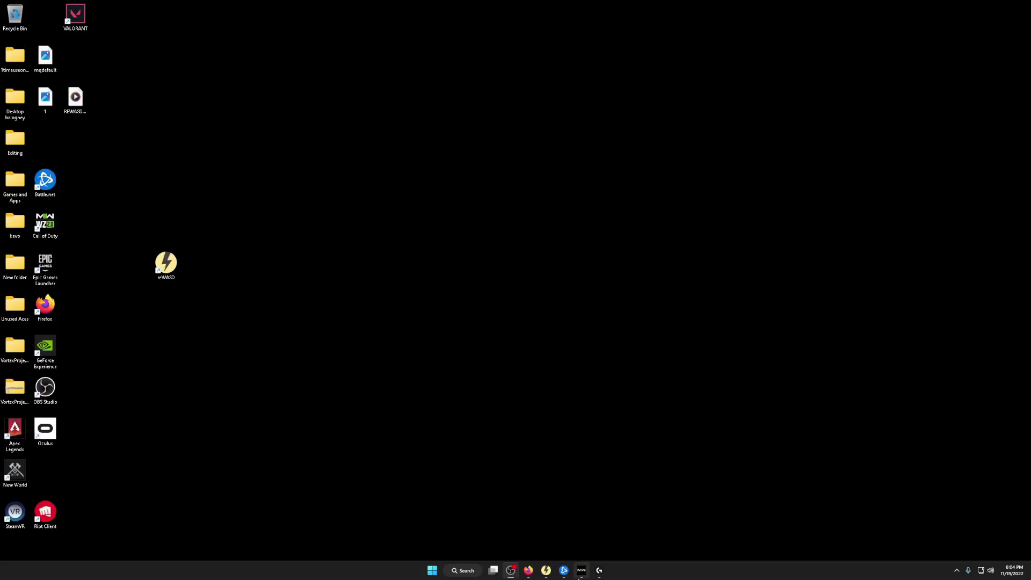
- In Warzone 2.0, pick Battle Royale Duos and review the Controller aiming input device
{"action": "left_click", "coordinate": [580, 577]}
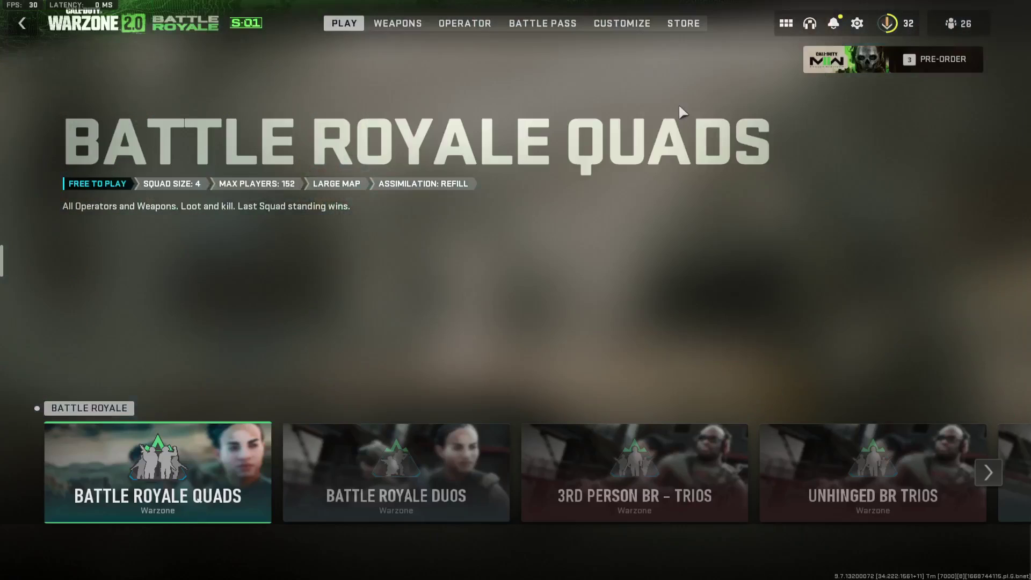
{"action": "left_click", "coordinate": [478, 429]}
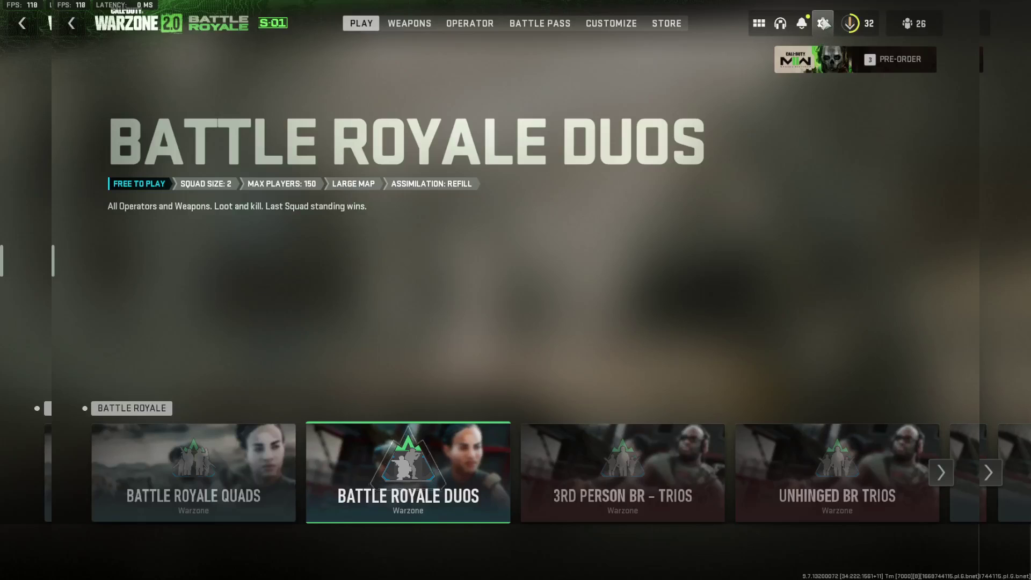
{"action": "left_click", "coordinate": [822, 24]}
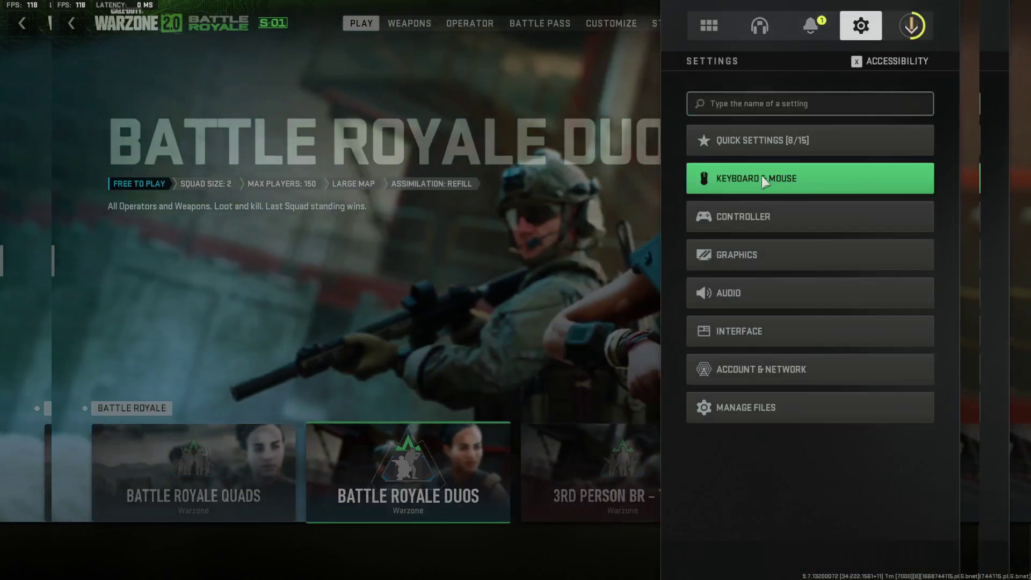
{"action": "left_click", "coordinate": [747, 217]}
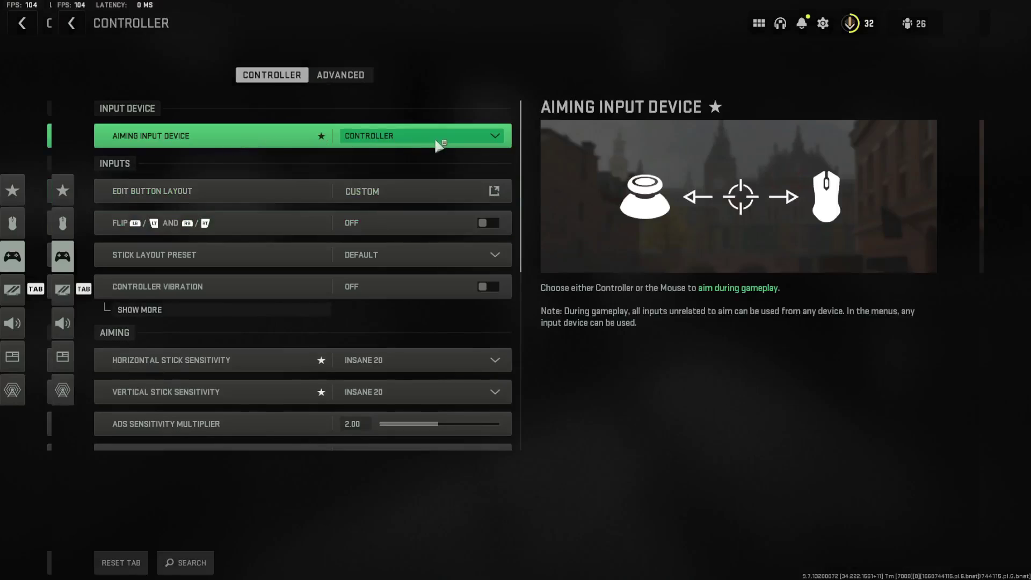
{"action": "left_click", "coordinate": [400, 134]}
- Keep Controller as the aiming input and review its settings: ADS sensitivity multiplier 2.00, vibration off
{"action": "left_click", "coordinate": [400, 134]}
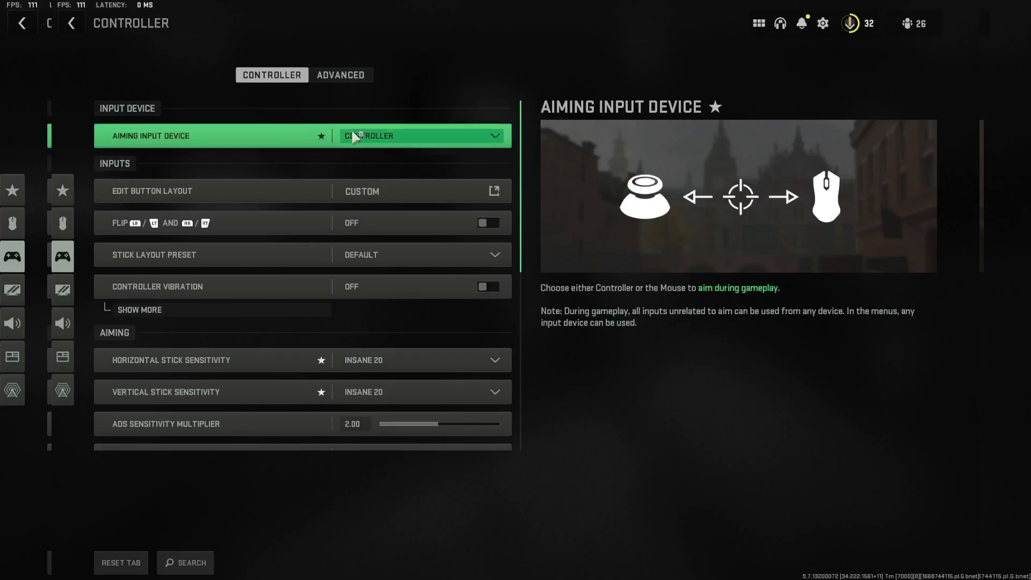
{"action": "scroll", "coordinate": [442, 386], "scroll_direction": "down", "scroll_amount": 1}
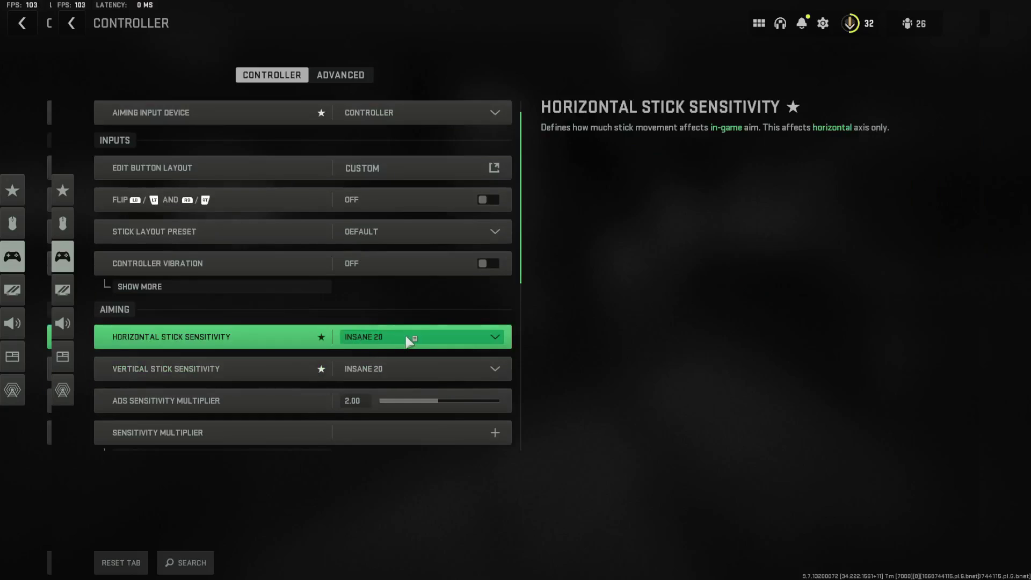
{"action": "scroll", "coordinate": [384, 379], "scroll_direction": "down", "scroll_amount": 1}
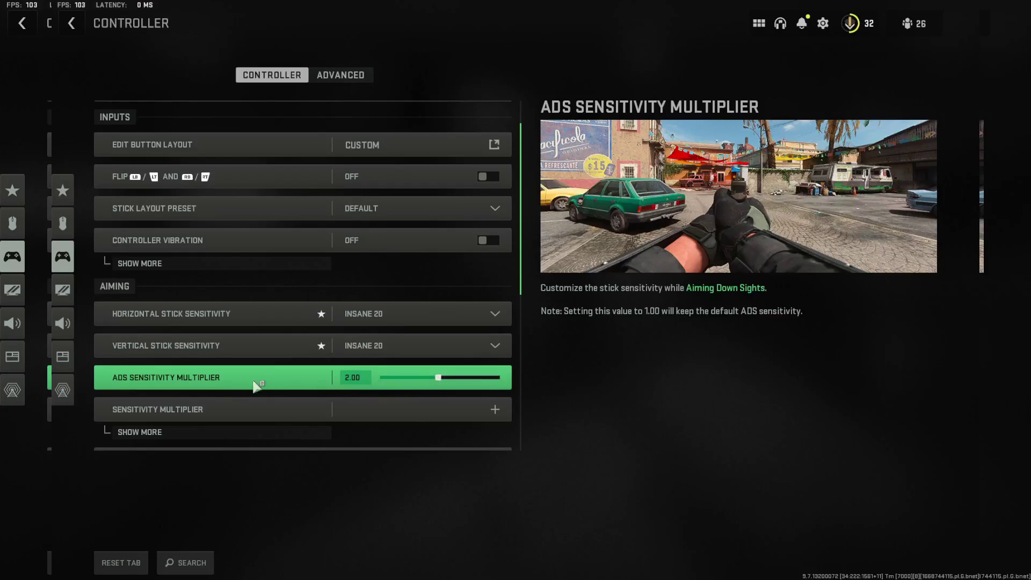
{"action": "scroll", "coordinate": [338, 395], "scroll_direction": "down", "scroll_amount": 5}
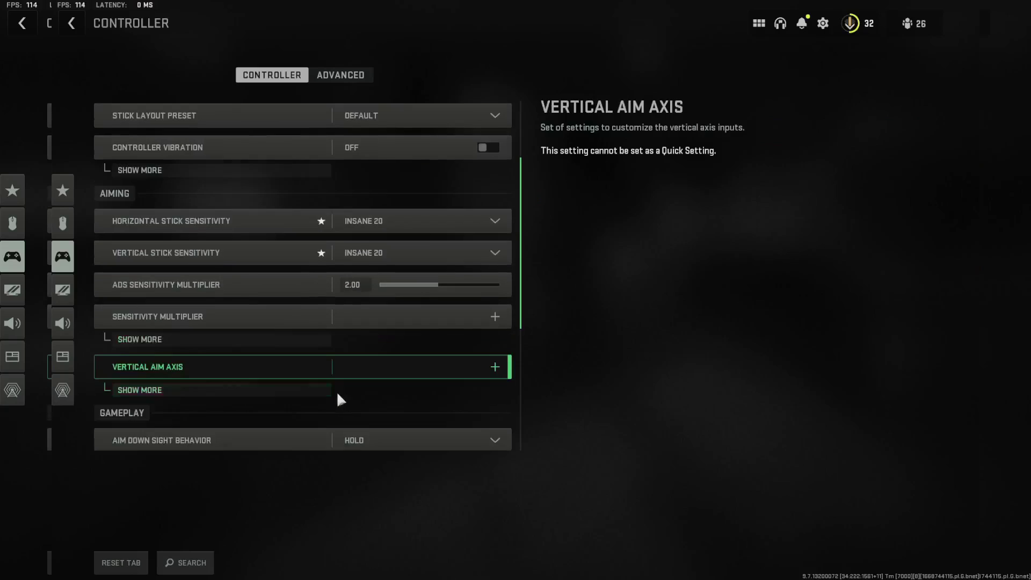
{"action": "scroll", "coordinate": [322, 333], "scroll_direction": "up", "scroll_amount": 8}
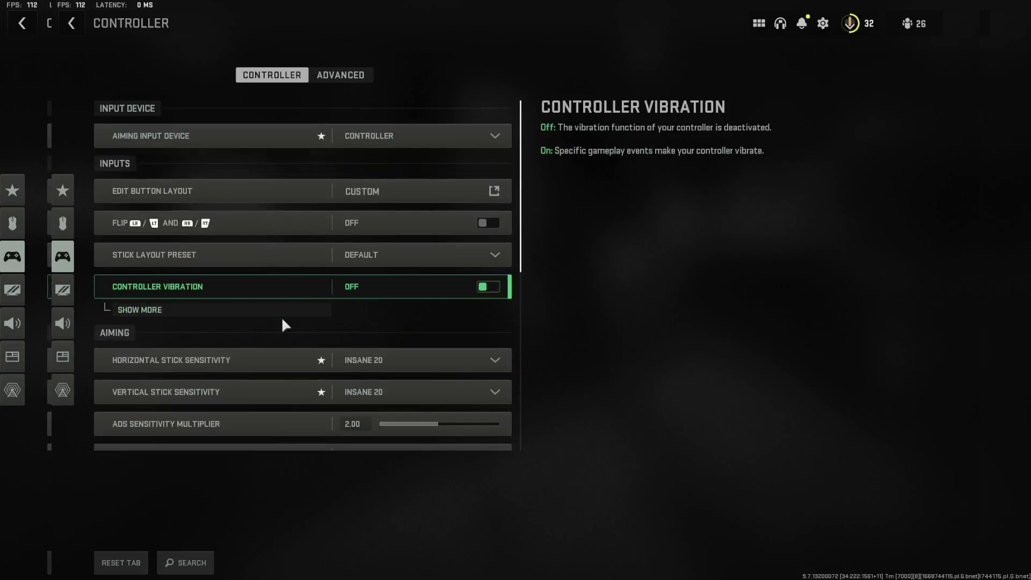
{"action": "left_click", "coordinate": [332, 78]}
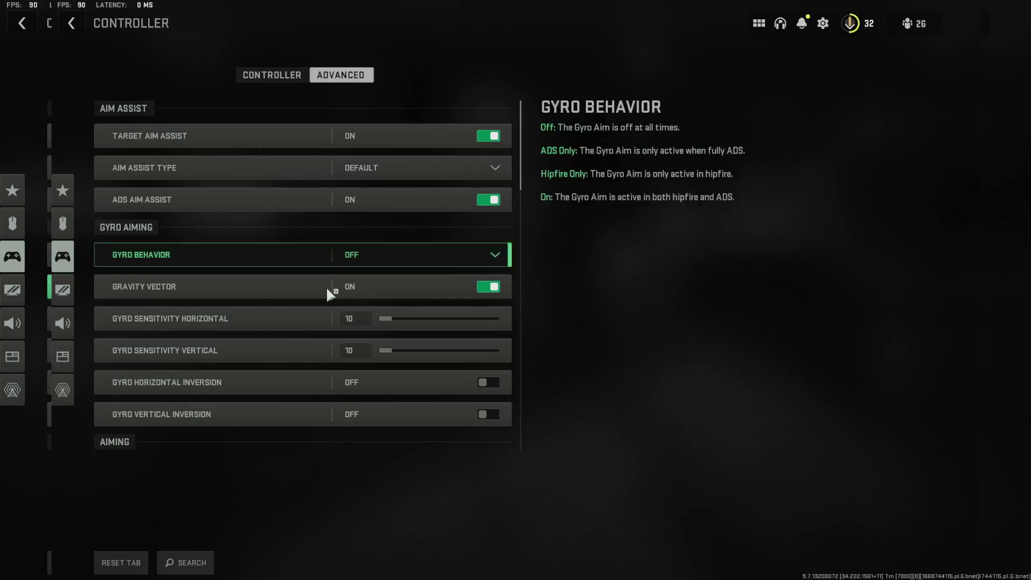
{"action": "scroll", "coordinate": [274, 253], "scroll_direction": "down", "scroll_amount": 10}
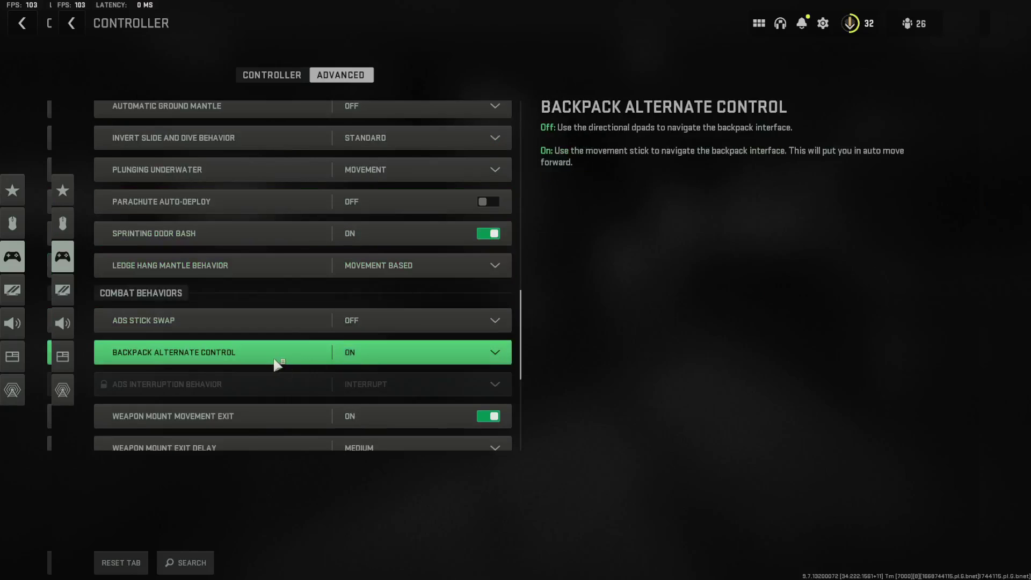
{"action": "scroll", "coordinate": [282, 359], "scroll_direction": "down", "scroll_amount": 1}
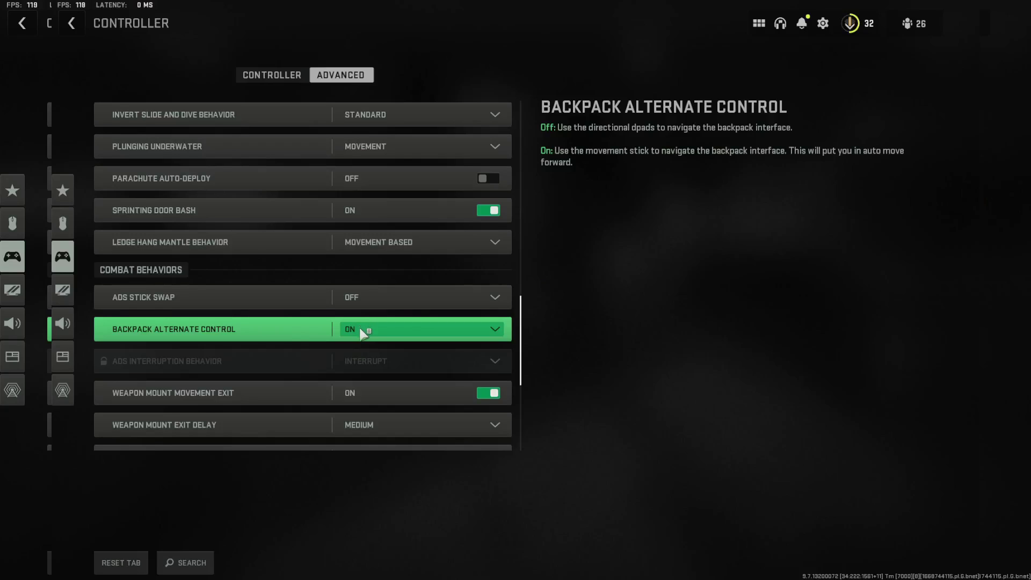
- Exit the Controller and Settings menus and select Battle Royale Duos (squad size 2, 150 players)
{"action": "key", "text": "Escape"}
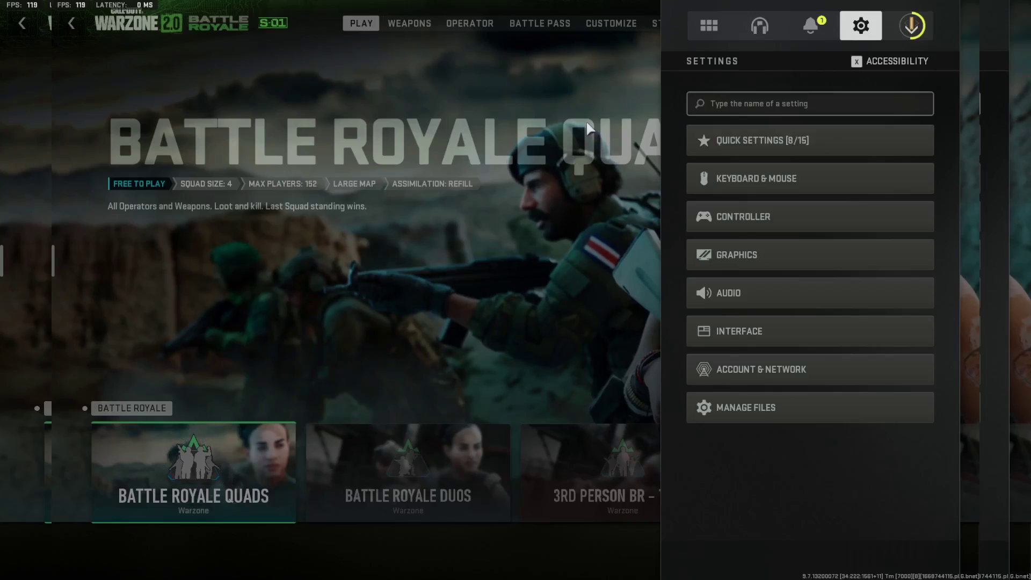
{"action": "key", "text": "Escape"}
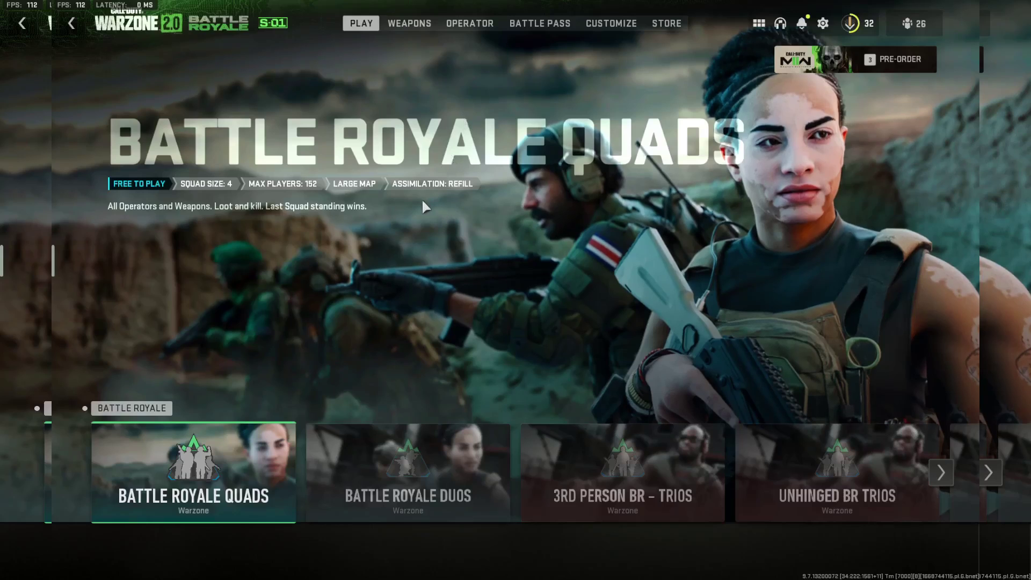
{"action": "key", "text": "Right"}
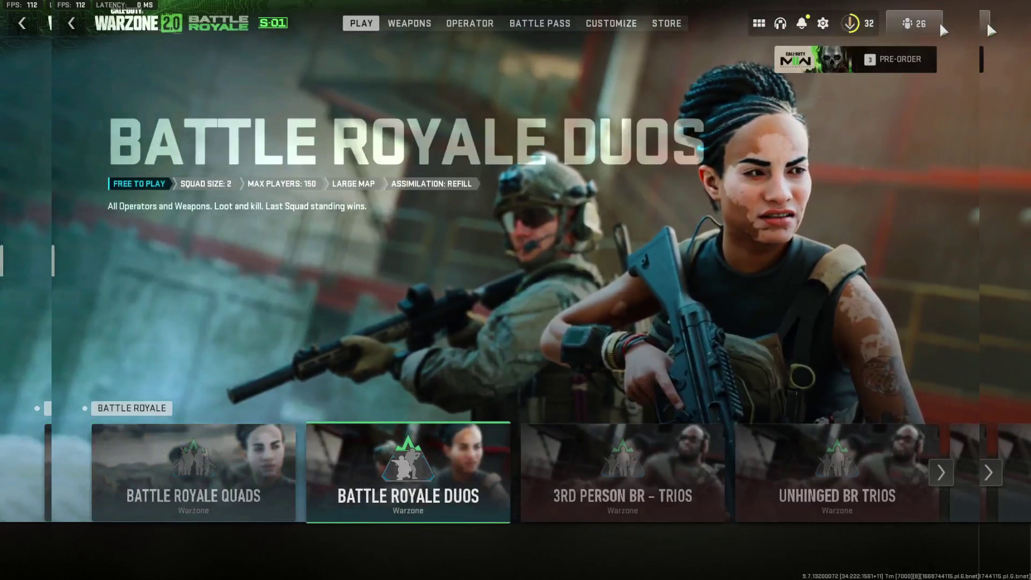